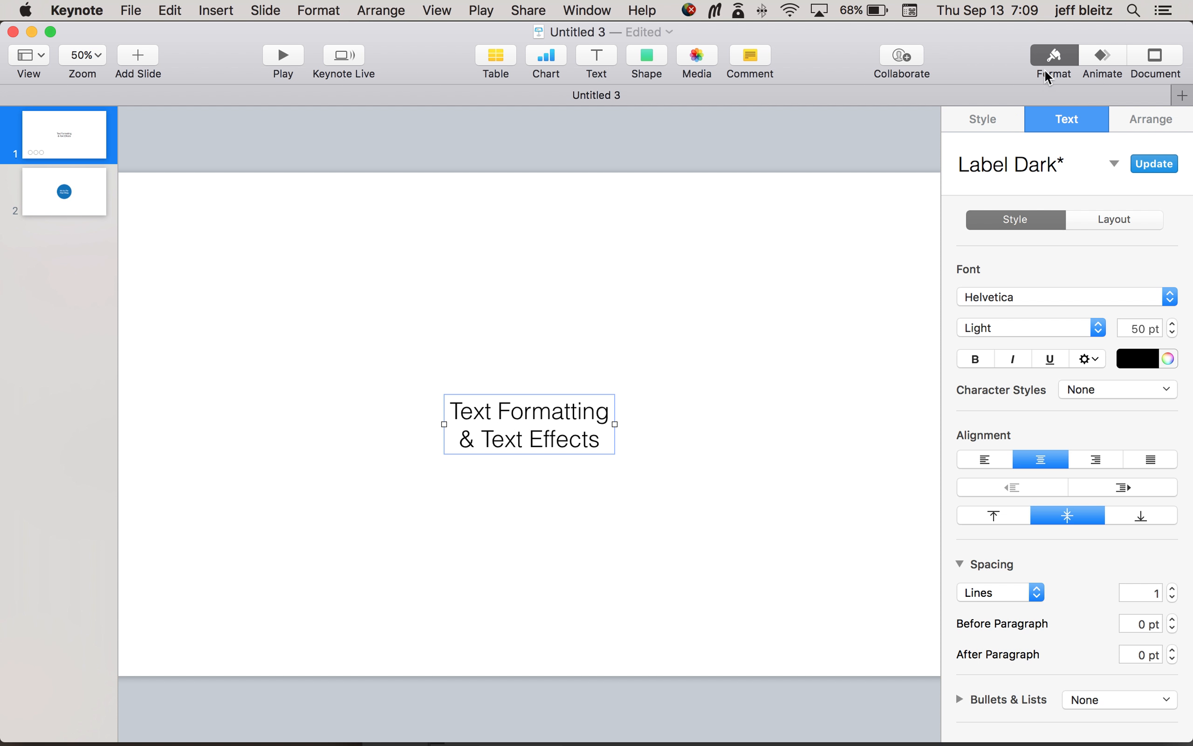
Step: Apply a red color fill to the title text box and reset it to No Fill
{"action": "left_click", "coordinate": [999, 120]}
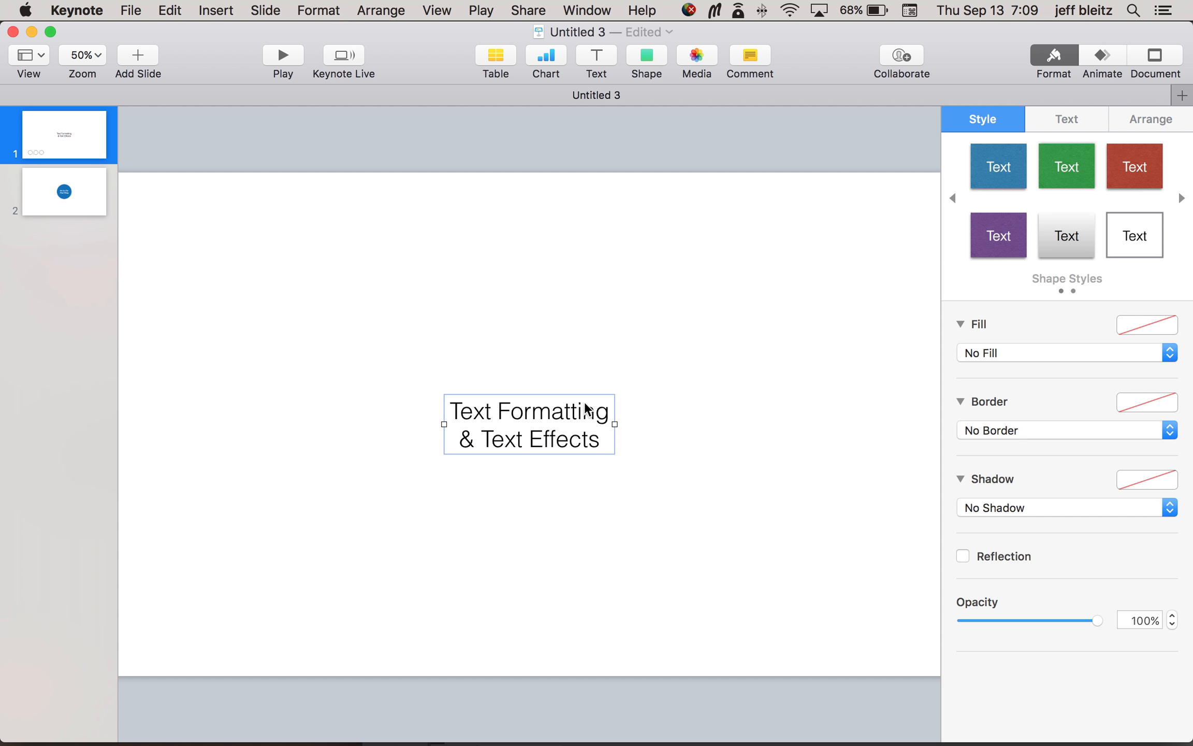
{"action": "left_click", "coordinate": [1156, 327]}
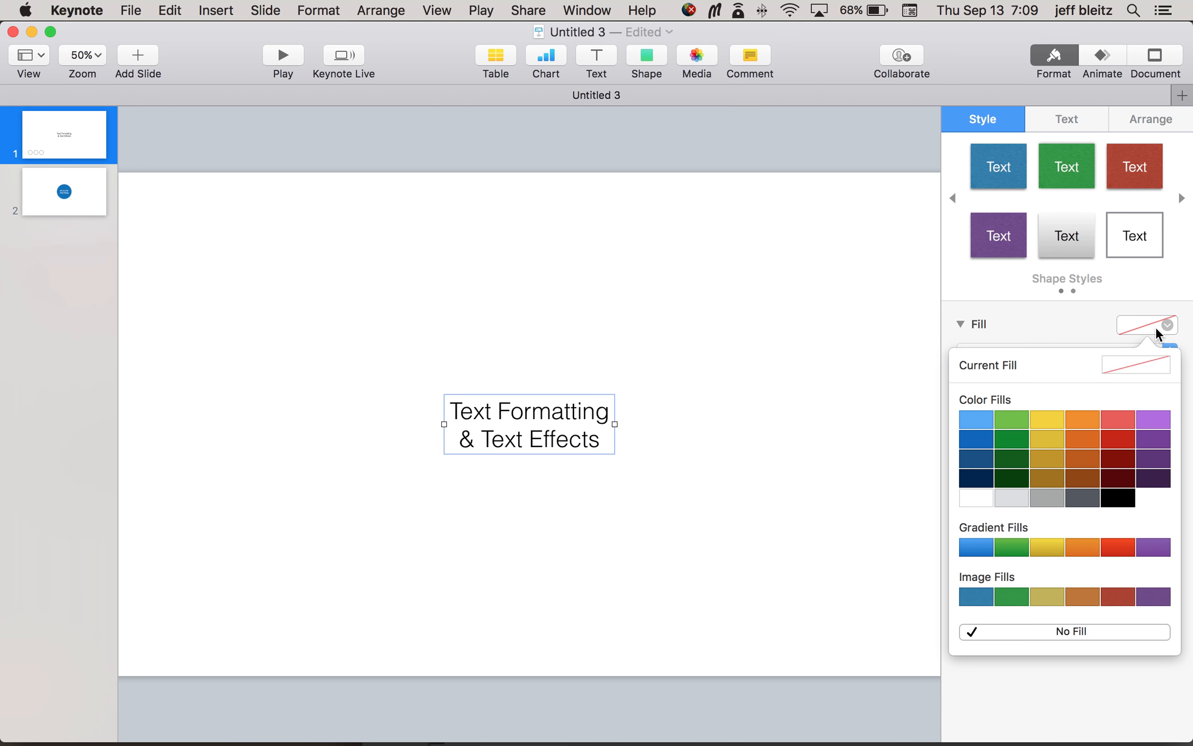
{"action": "left_click", "coordinate": [1126, 418]}
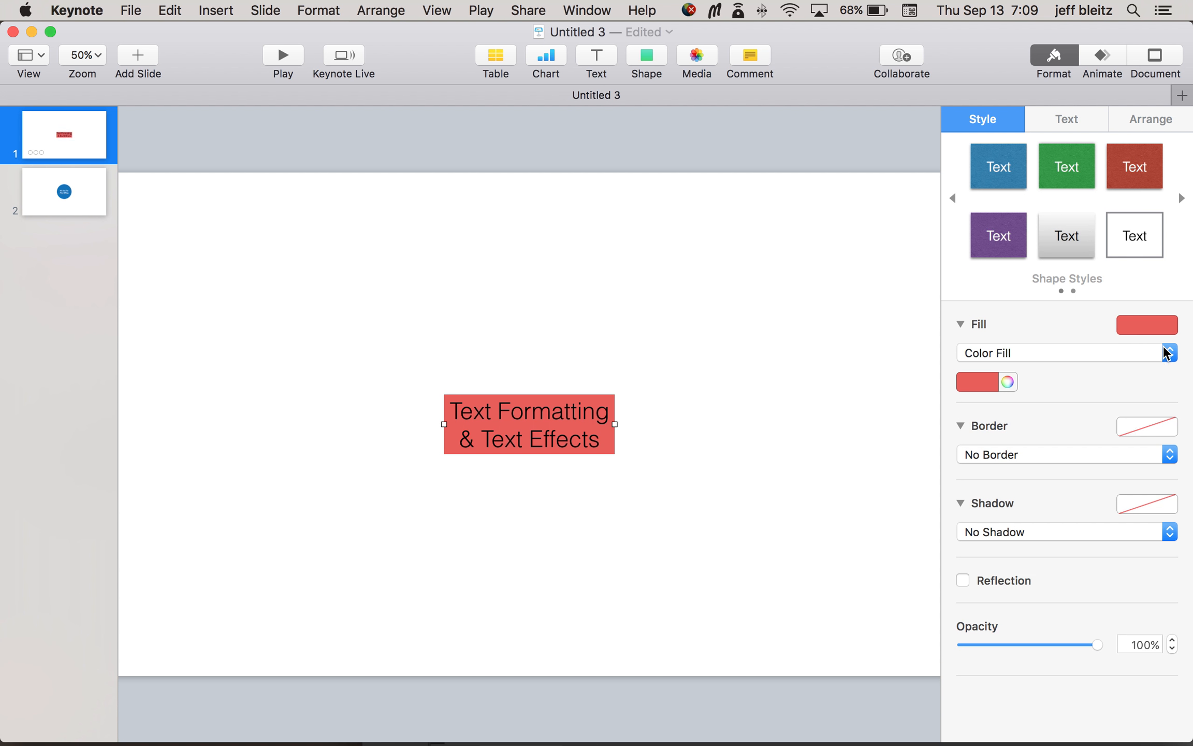
{"action": "left_click", "coordinate": [1130, 352]}
{"action": "left_click", "coordinate": [1097, 339]}
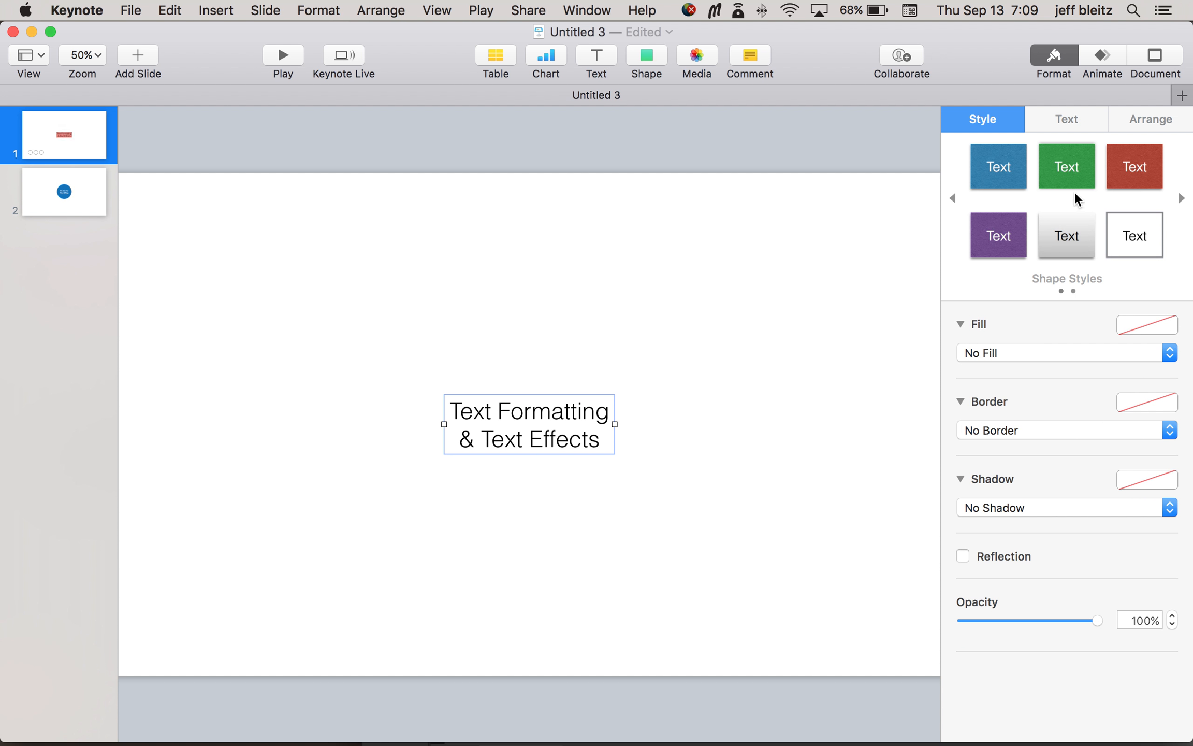
Step: Try a line spacing of 1.4 on the title text and return it to 1
{"action": "left_click", "coordinate": [1059, 124]}
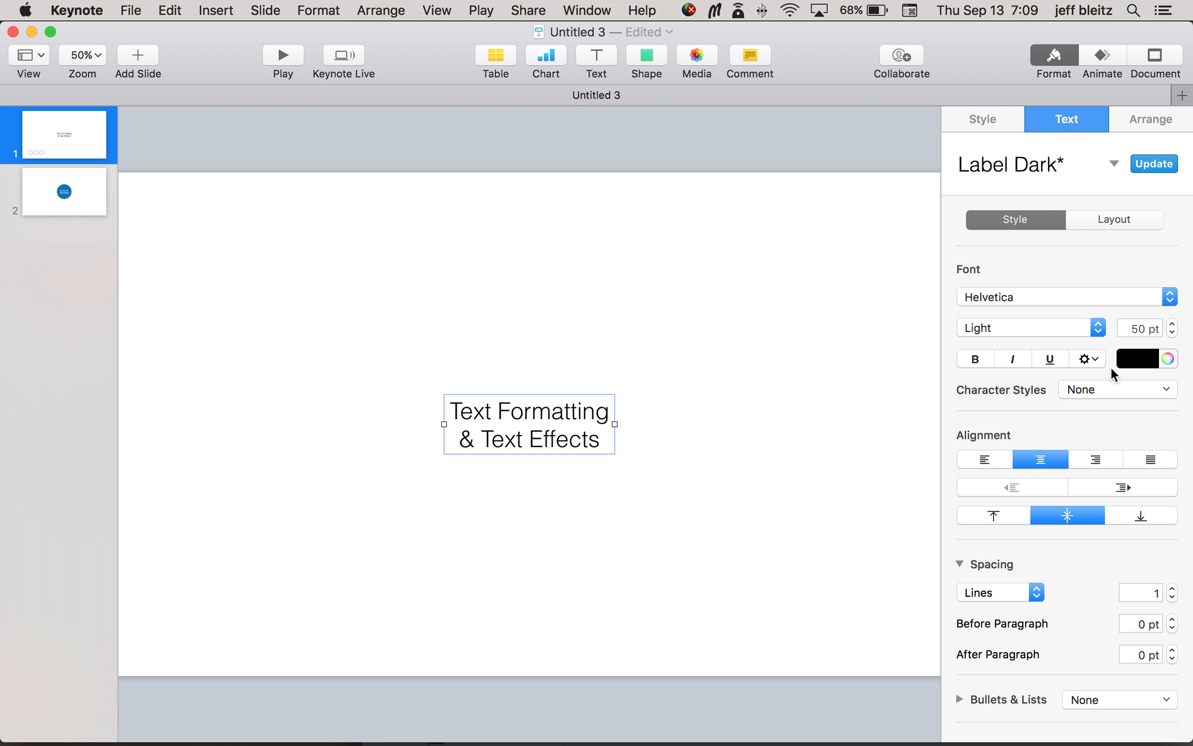
{"action": "left_click_drag", "start_coordinate": [834, 67], "coordinate": [828, 67]}
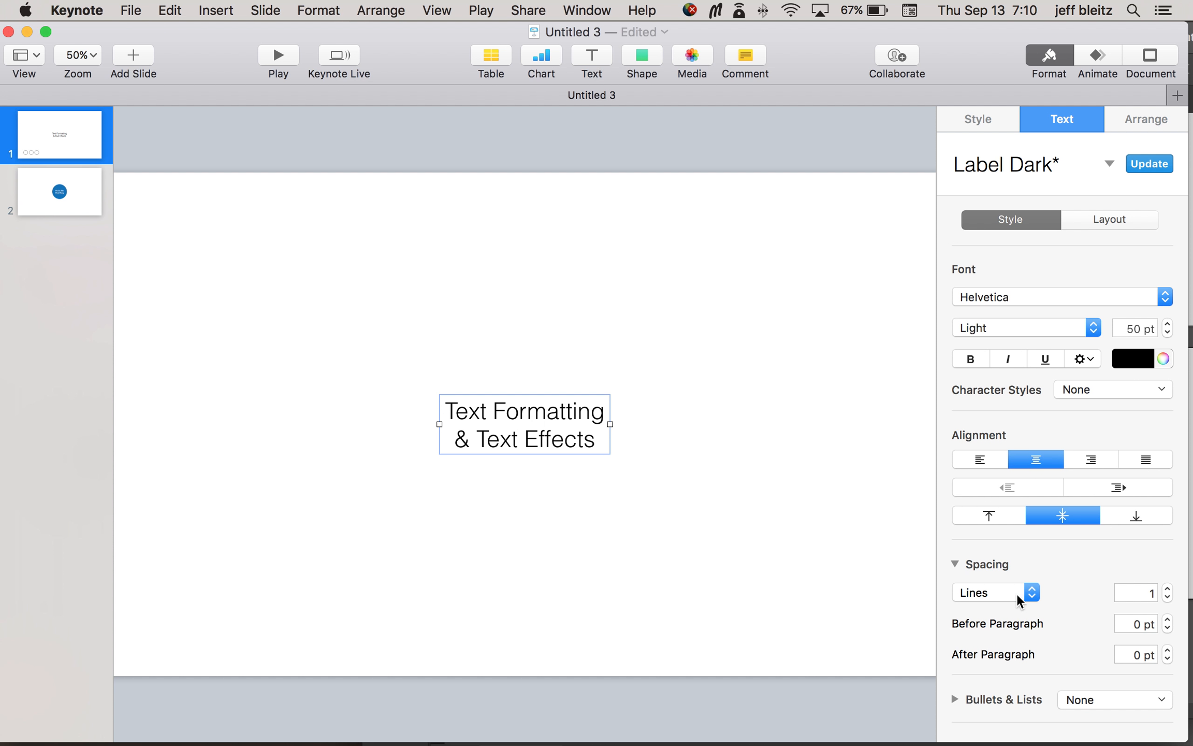
{"action": "left_click", "coordinate": [1168, 589]}
{"action": "left_click", "coordinate": [1168, 589]}
{"action": "left_click", "coordinate": [1167, 589]}
{"action": "left_click", "coordinate": [1167, 589]}
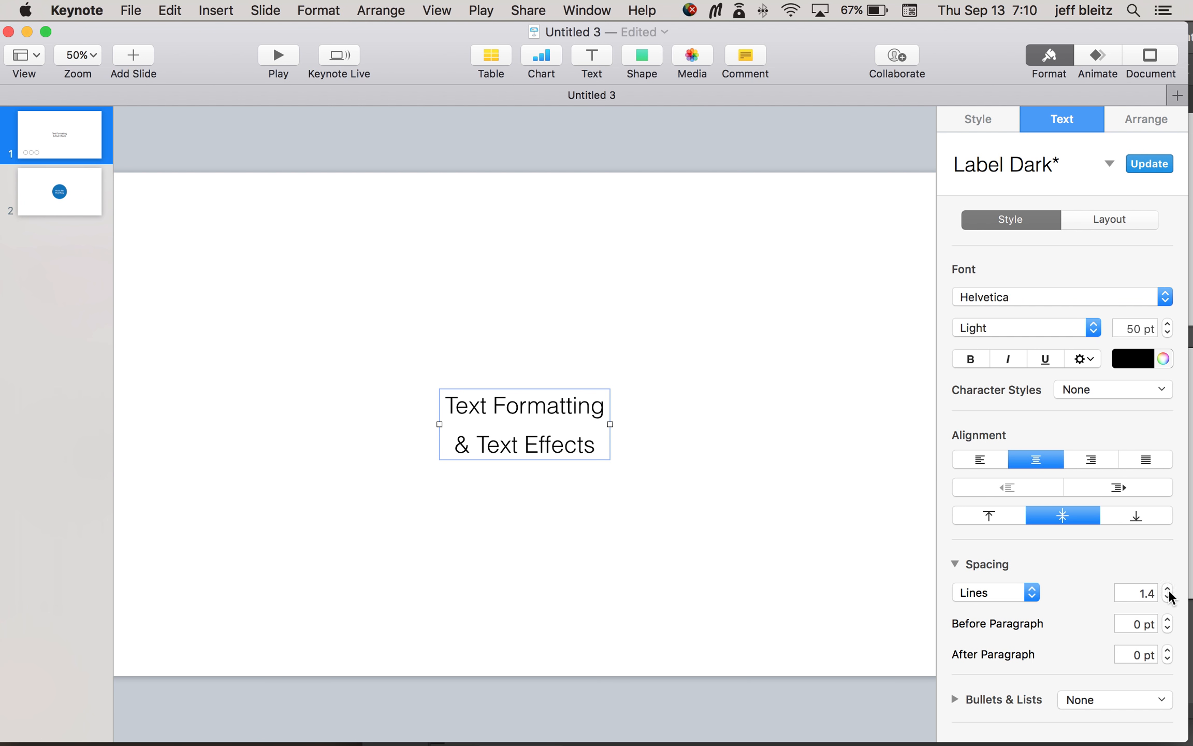
{"action": "left_click", "coordinate": [1167, 597]}
{"action": "left_click", "coordinate": [1167, 597]}
{"action": "left_click", "coordinate": [1168, 597]}
{"action": "left_click", "coordinate": [1168, 597]}
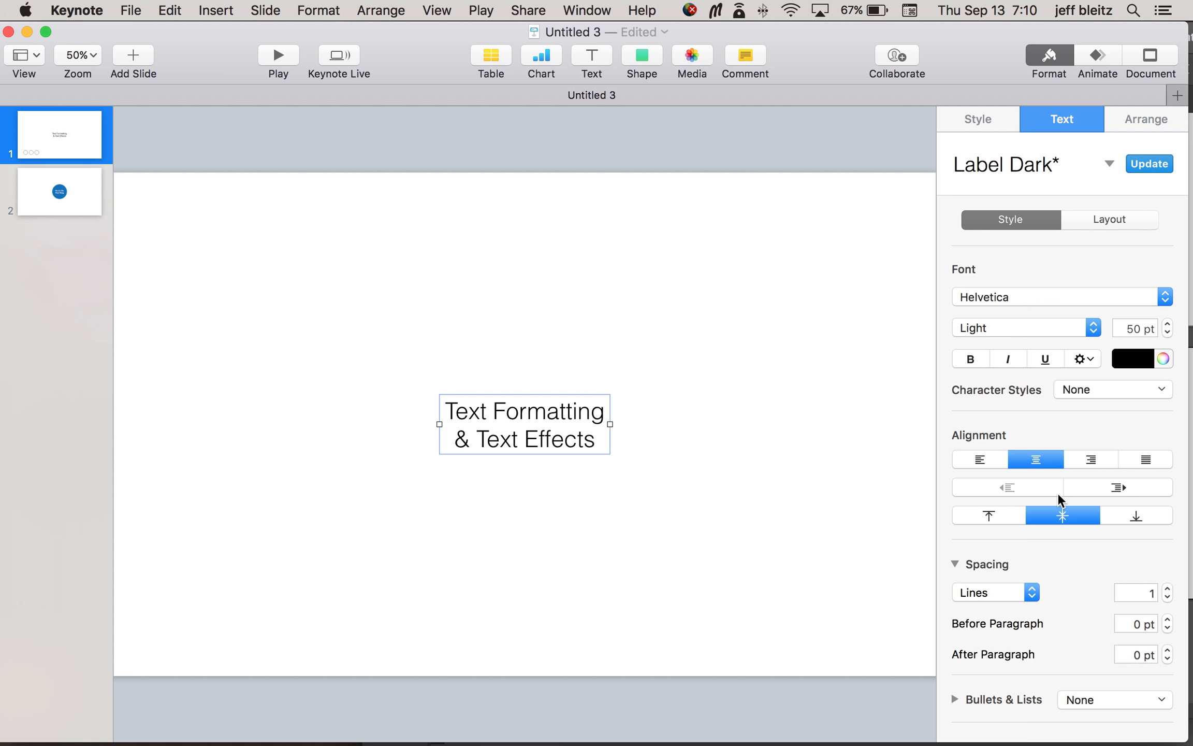
Step: Align the title text to the top and left of its text box
{"action": "left_click", "coordinate": [1001, 516]}
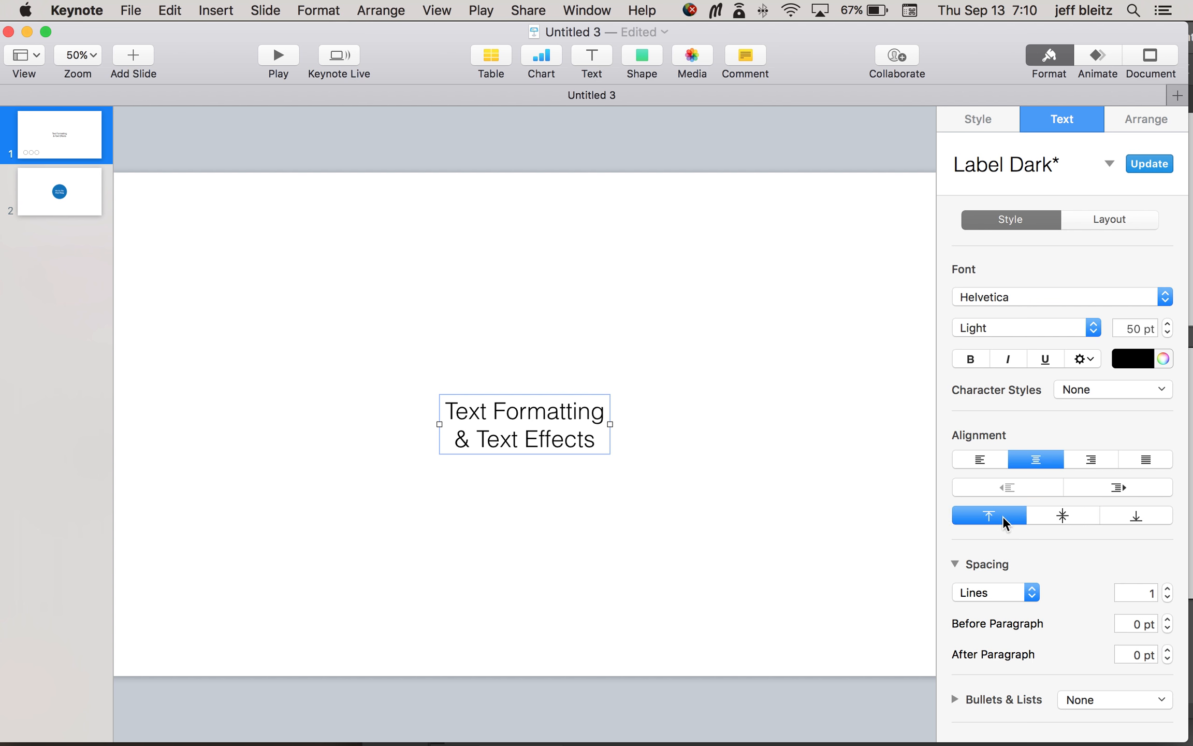
{"action": "left_click", "coordinate": [989, 461]}
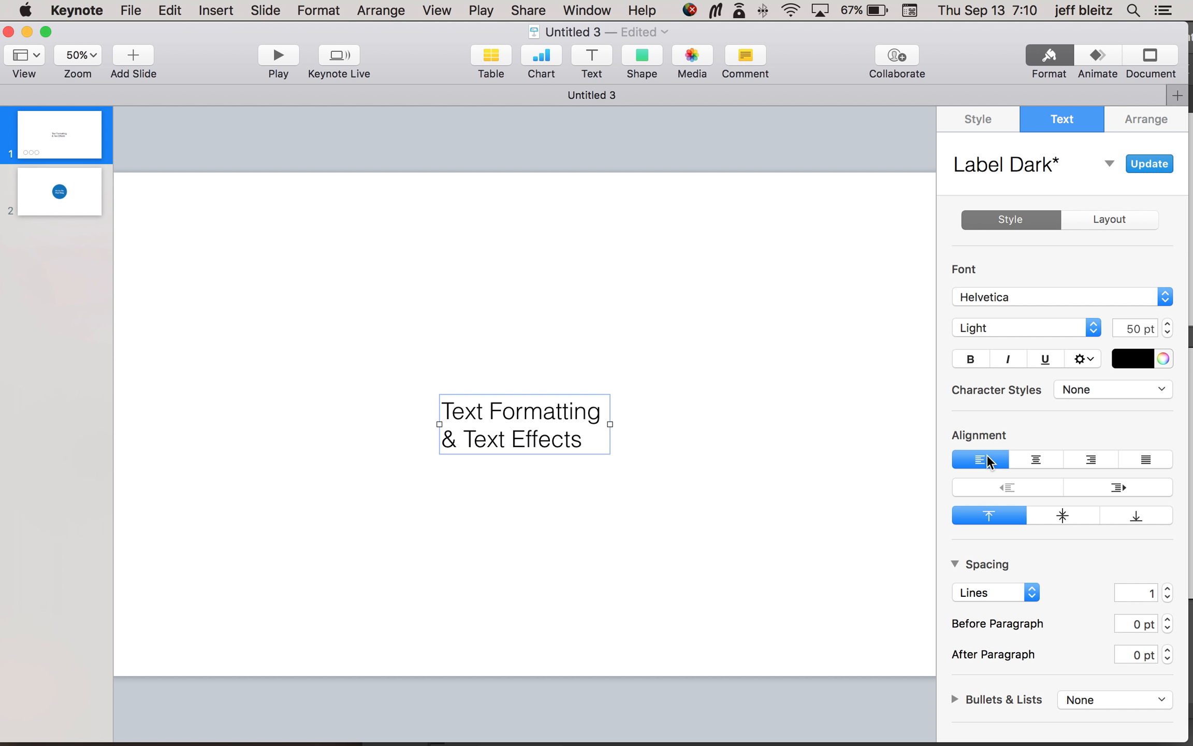
{"action": "left_click", "coordinate": [815, 400]}
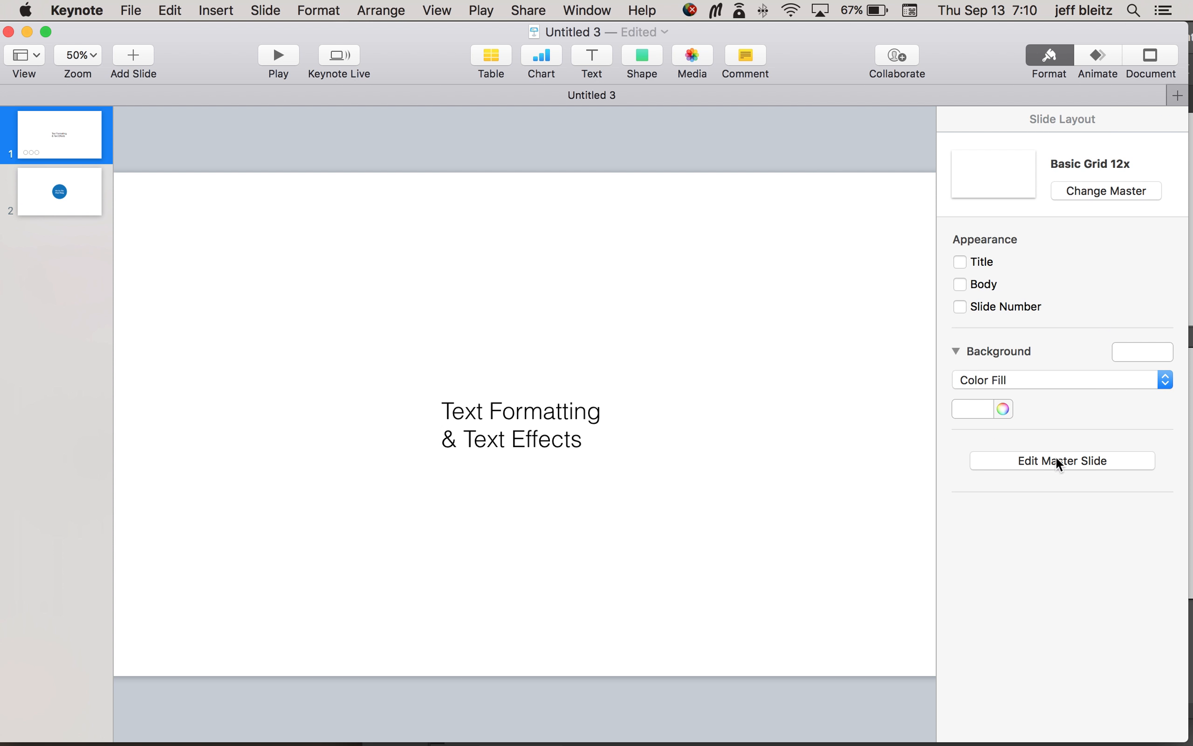
{"action": "left_click", "coordinate": [532, 411]}
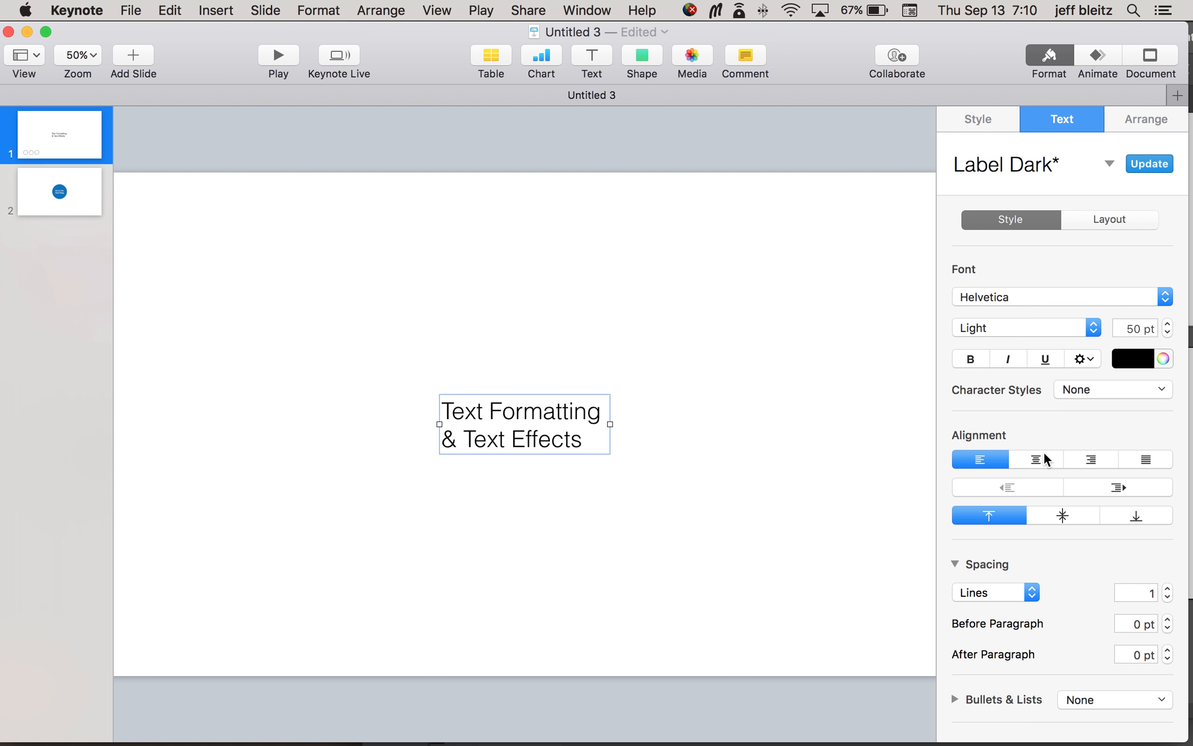
{"action": "left_click", "coordinate": [1112, 389]}
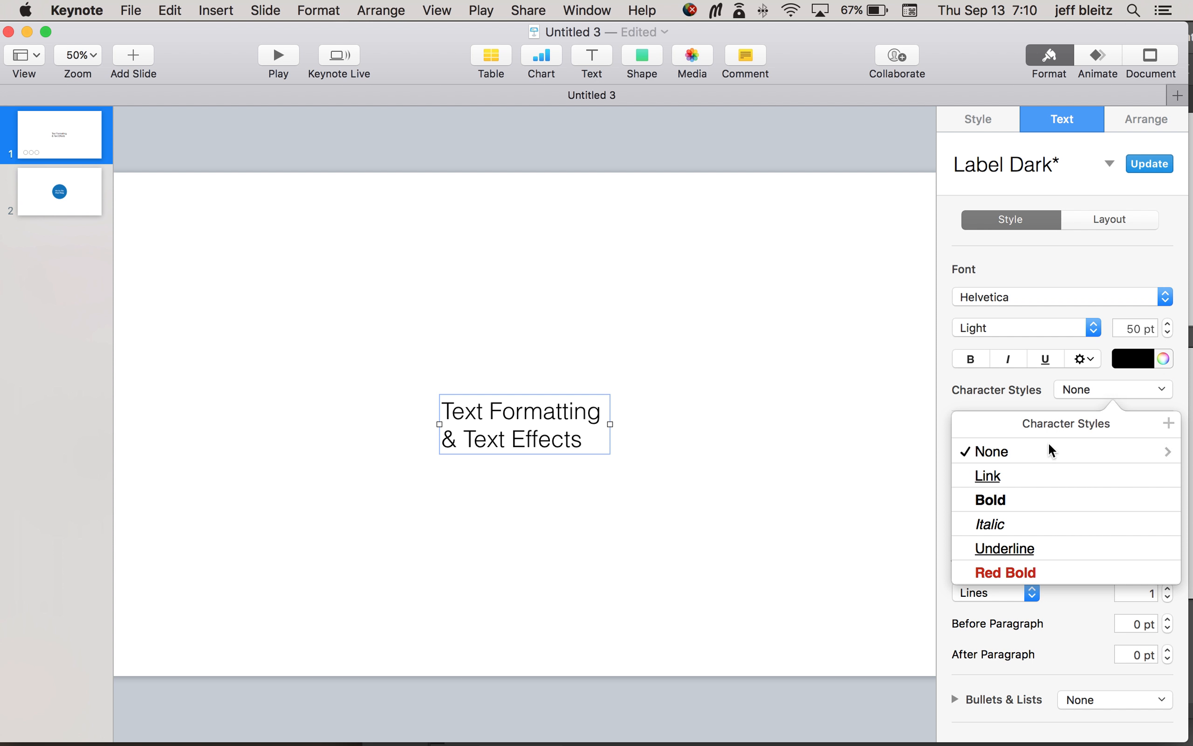
{"action": "left_click", "coordinate": [1091, 389]}
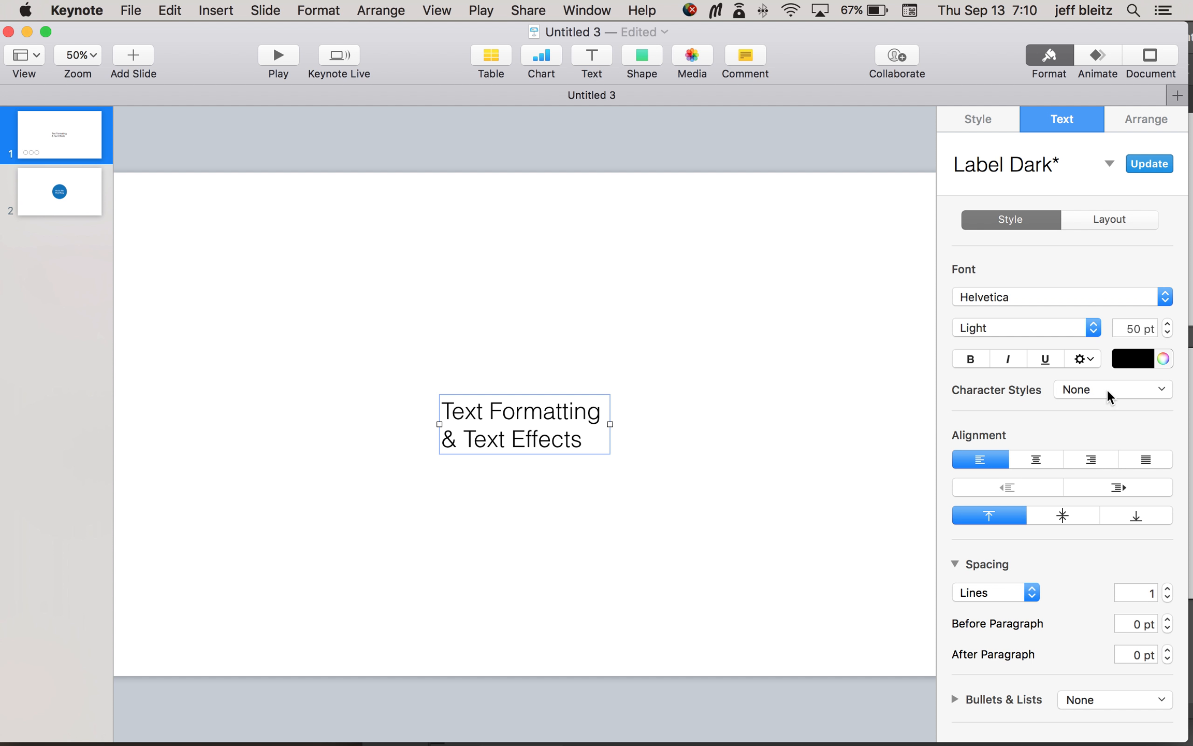
Step: Set the title's character spacing to 10% in the advanced text options
{"action": "left_click", "coordinate": [1084, 359]}
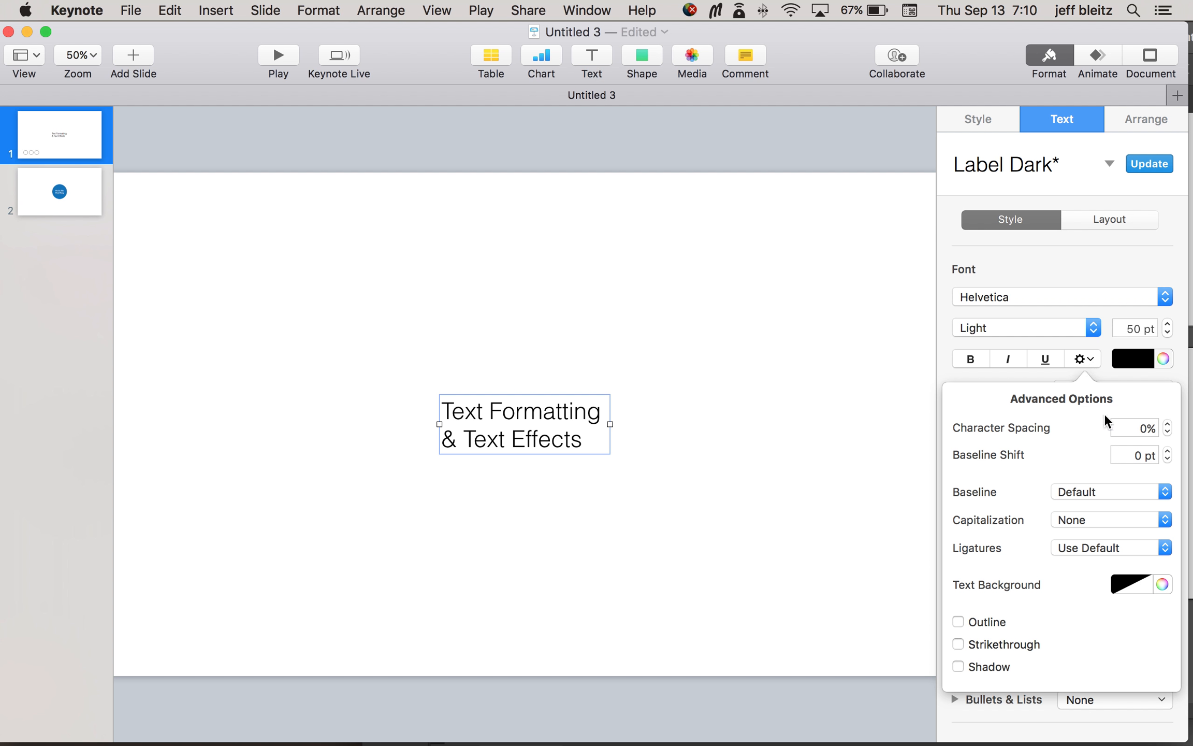
{"action": "left_click", "coordinate": [1168, 425]}
{"action": "left_click", "coordinate": [1168, 424]}
{"action": "left_click", "coordinate": [1168, 424]}
{"action": "left_click", "coordinate": [1168, 425]}
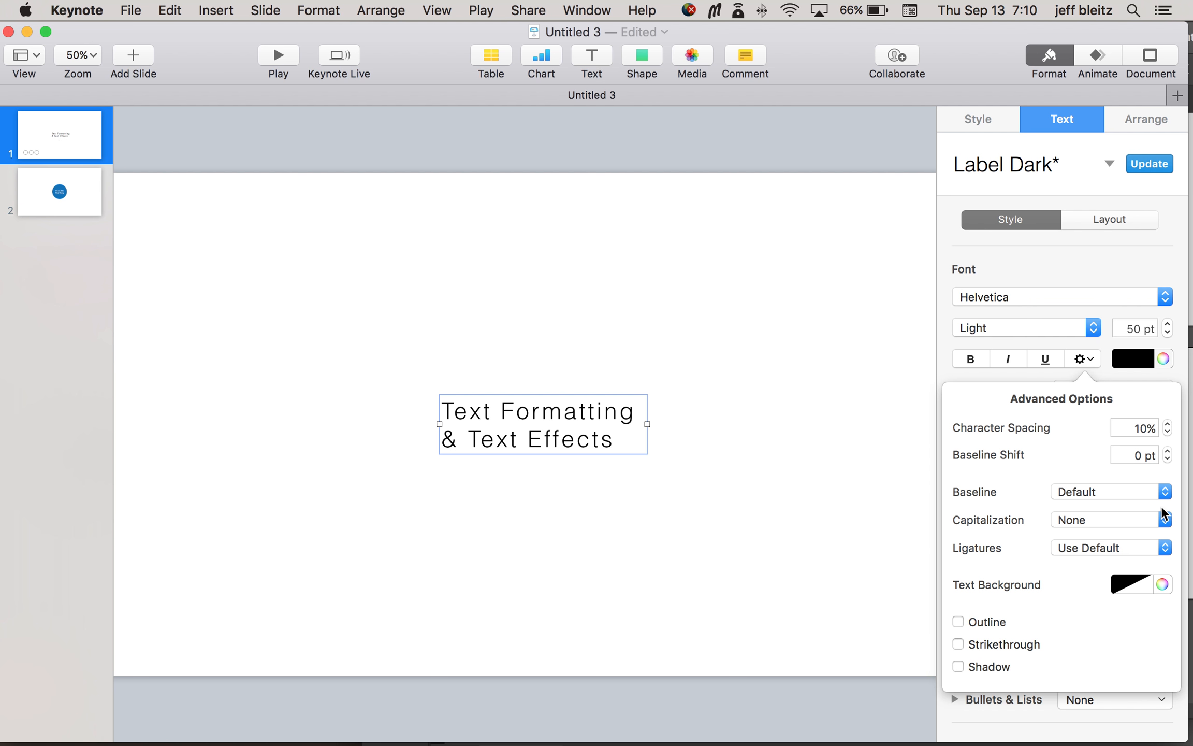
Step: Try Title Case on the title text and set its capitalization to All Caps
{"action": "left_click", "coordinate": [1138, 518]}
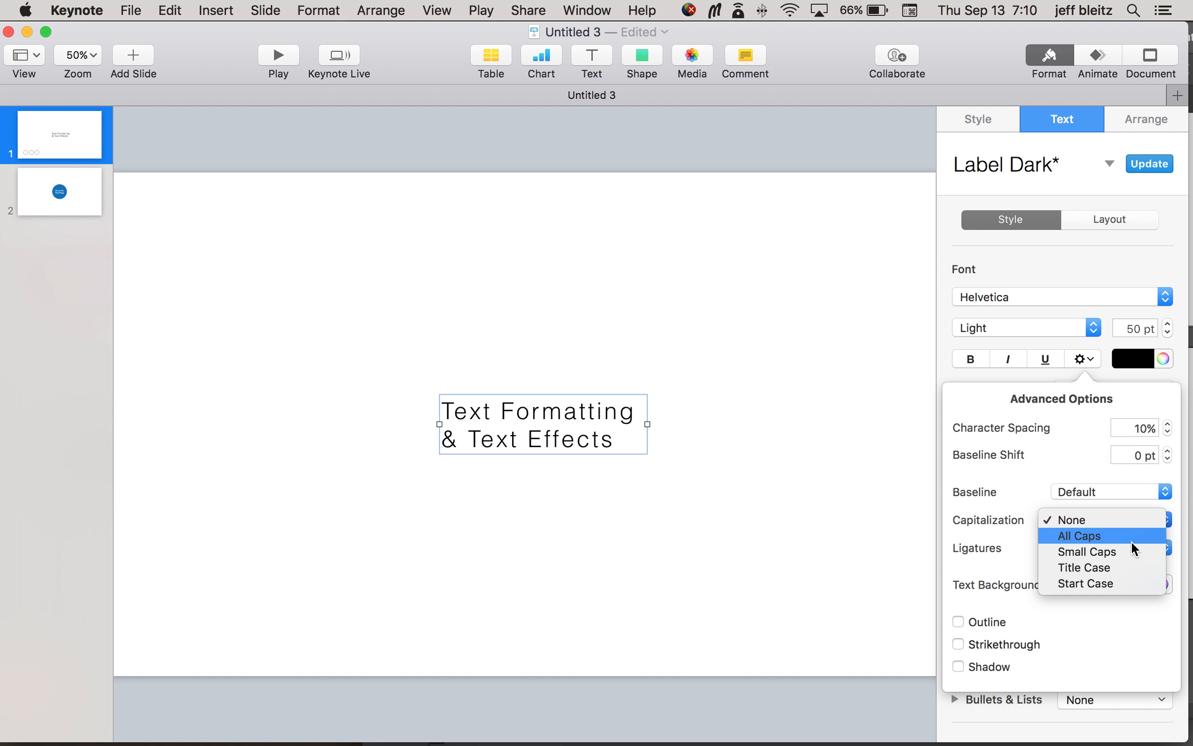
{"action": "left_click", "coordinate": [1131, 536]}
{"action": "left_click", "coordinate": [1126, 523]}
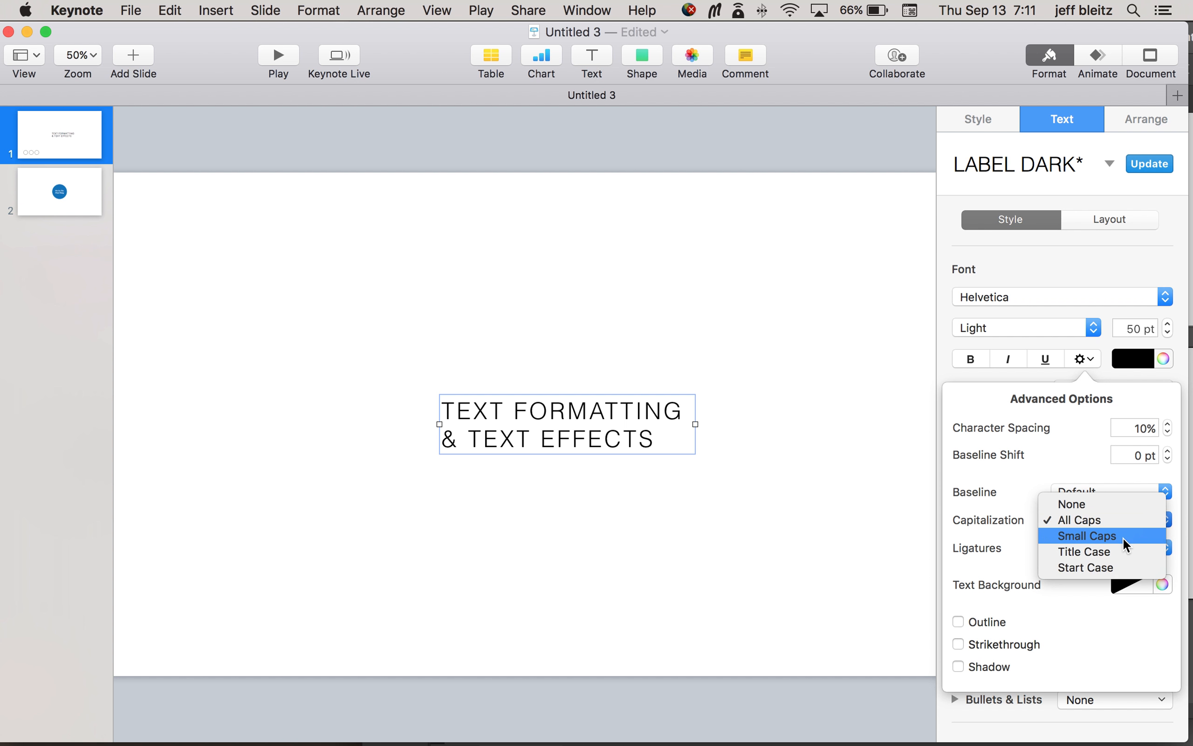
{"action": "left_click", "coordinate": [1129, 545]}
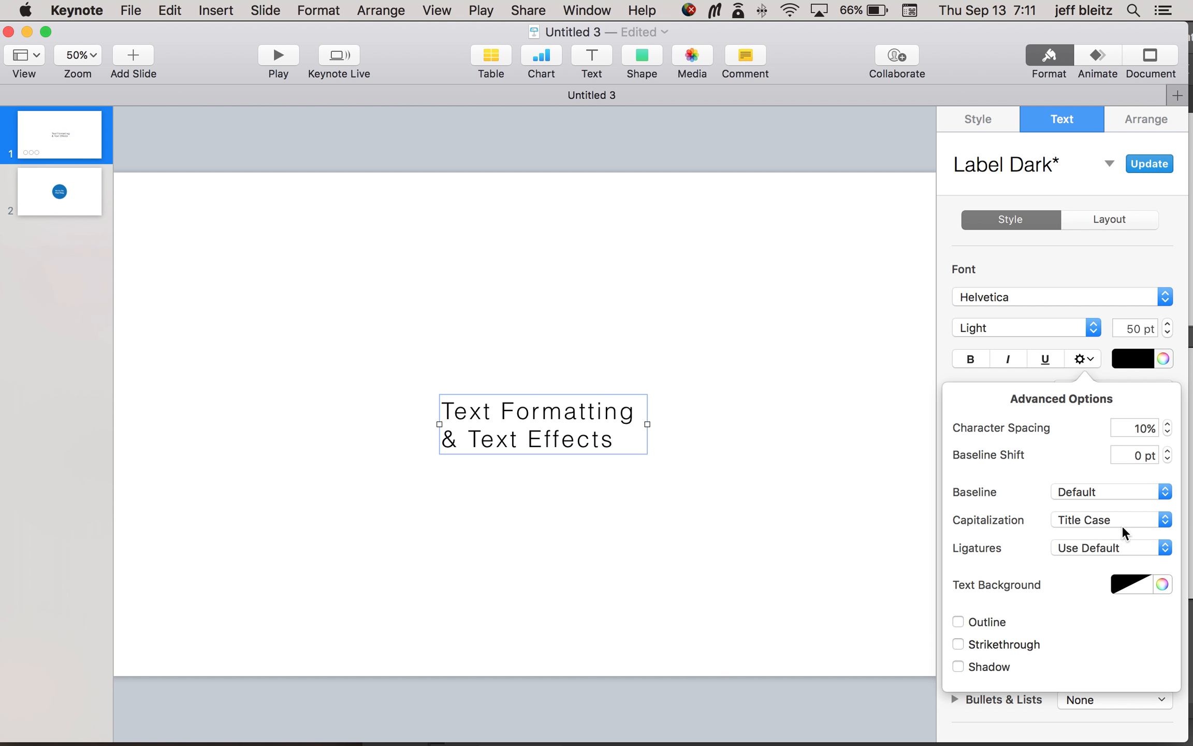
{"action": "left_click", "coordinate": [1123, 521]}
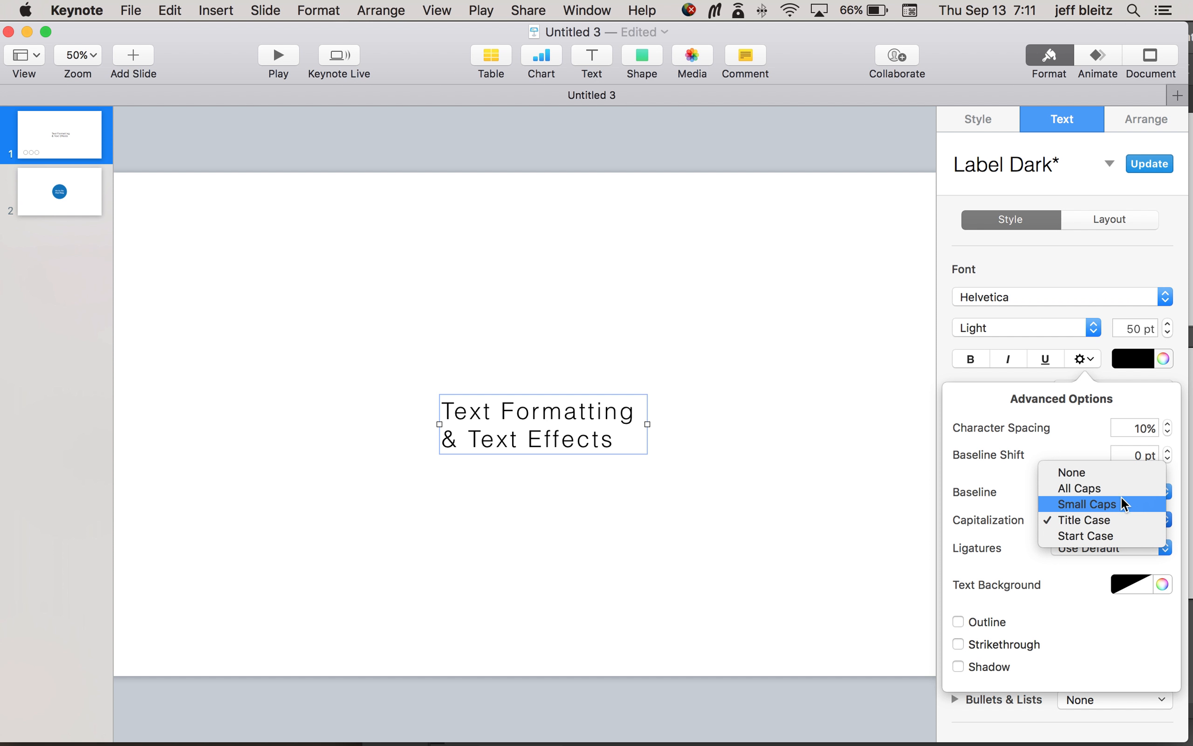
{"action": "left_click", "coordinate": [1121, 489]}
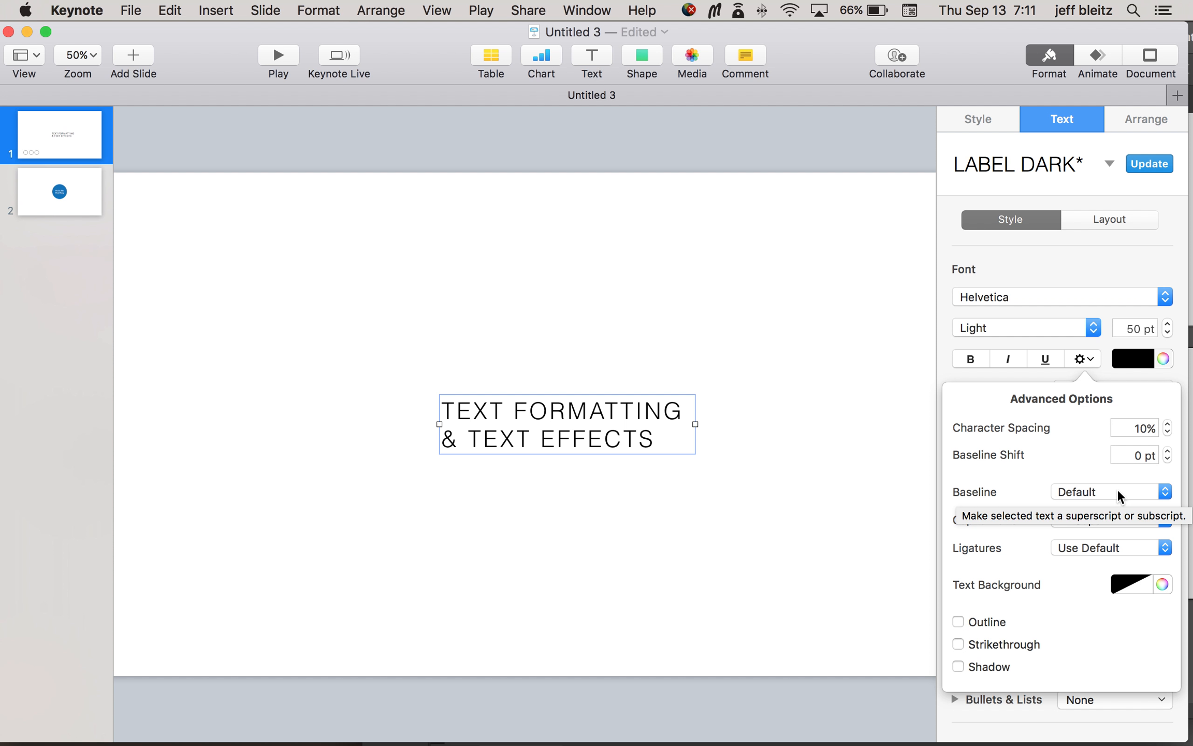
{"action": "left_click", "coordinate": [1085, 361]}
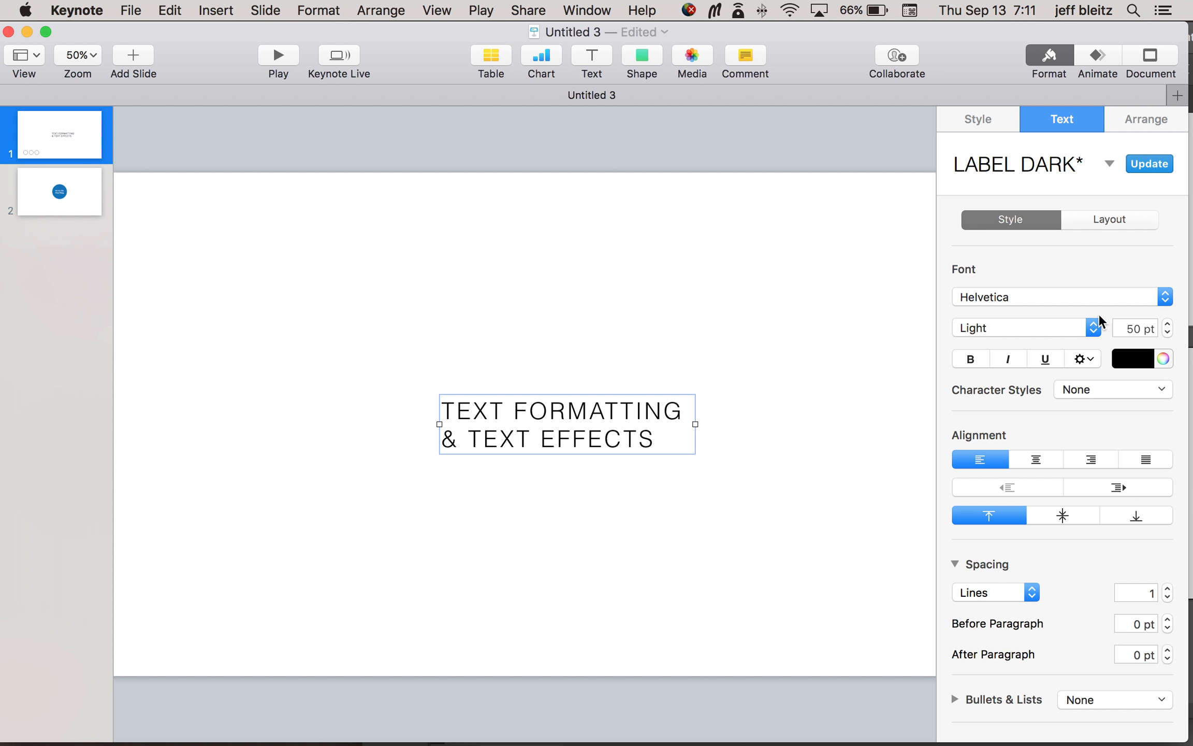
Step: Examine the title's text layout options, including columns and indents, and return to its text style options
{"action": "left_click", "coordinate": [1111, 221]}
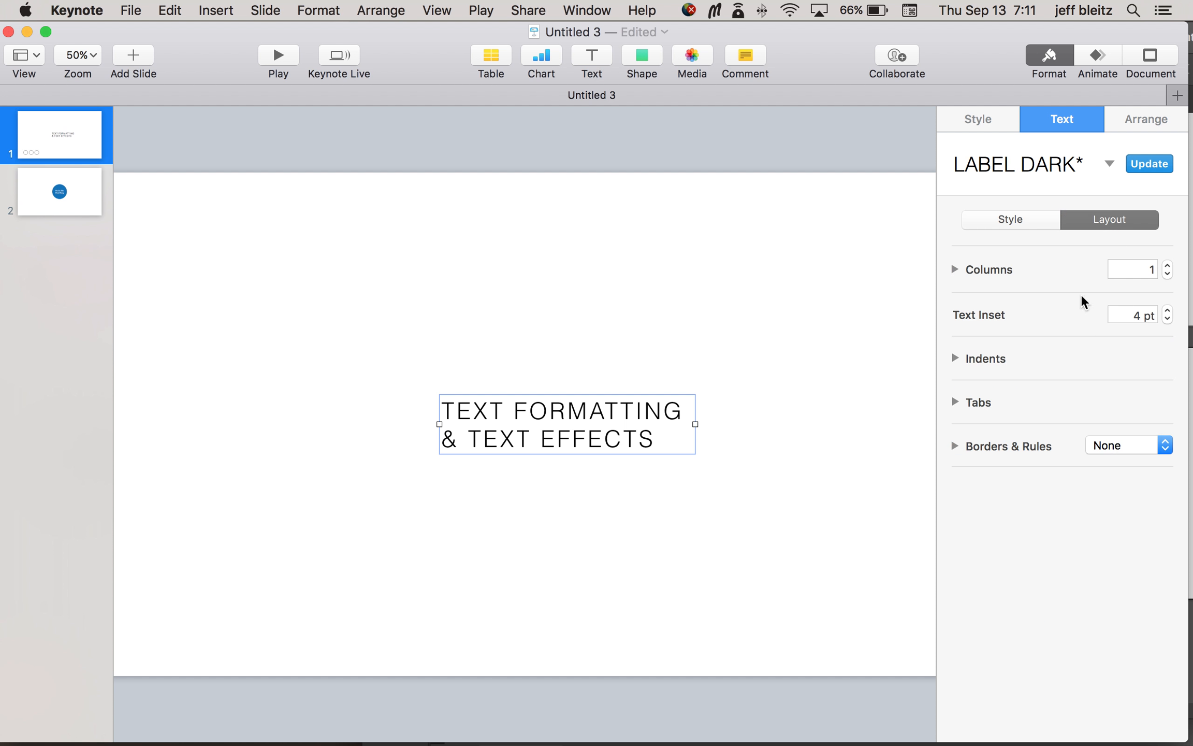
{"action": "left_click", "coordinate": [955, 268]}
{"action": "left_click", "coordinate": [955, 269]}
{"action": "left_click", "coordinate": [956, 358]}
{"action": "left_click", "coordinate": [956, 358]}
{"action": "left_click", "coordinate": [1031, 223]}
{"action": "left_click", "coordinate": [1089, 356]}
{"action": "left_click", "coordinate": [1088, 357]}
{"action": "scroll", "coordinate": [1059, 571], "scroll_direction": "down", "scroll_amount": 1}
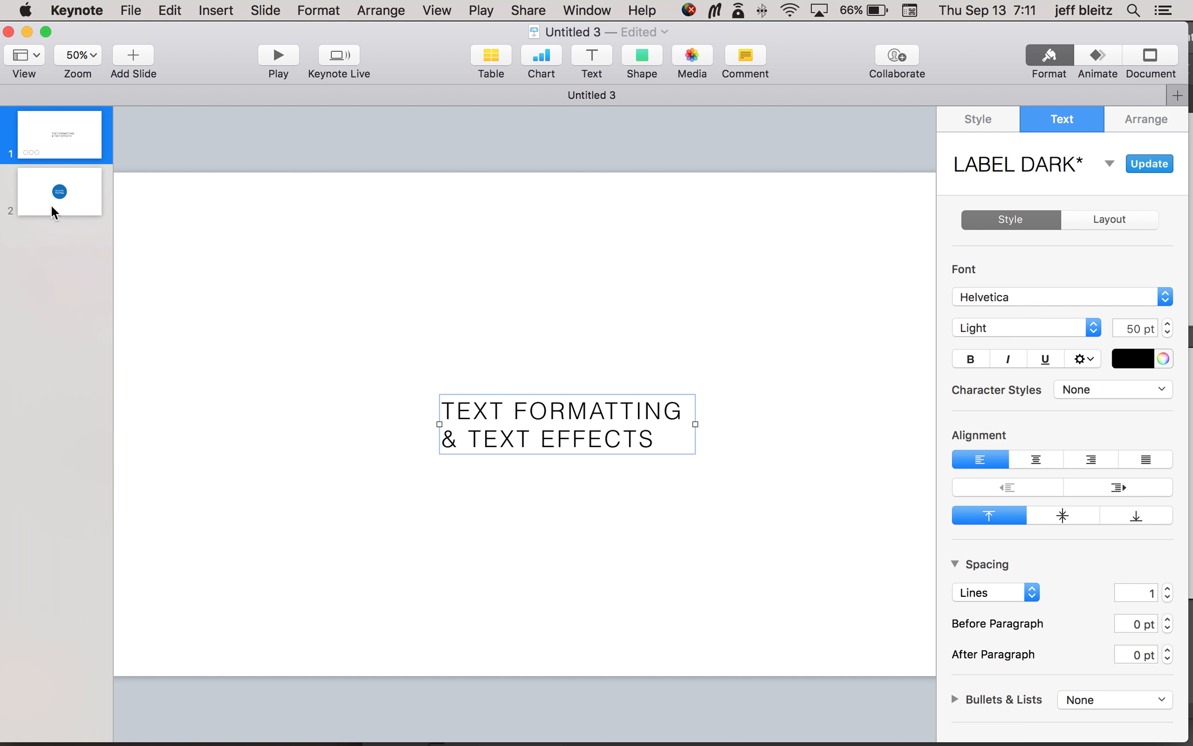
Step: Add a Flip build-in effect to the blue circle image on slide 2 and preview it
{"action": "left_click", "coordinate": [58, 192]}
{"action": "left_click", "coordinate": [570, 395]}
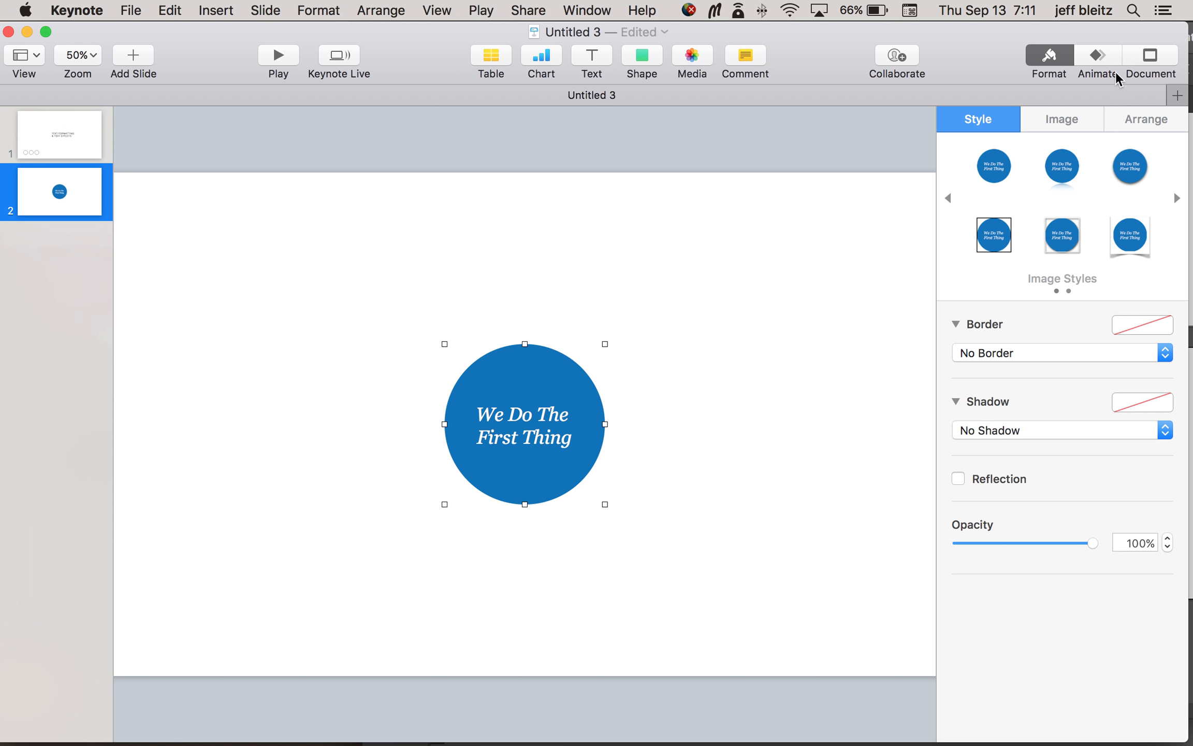
{"action": "left_click", "coordinate": [1102, 58]}
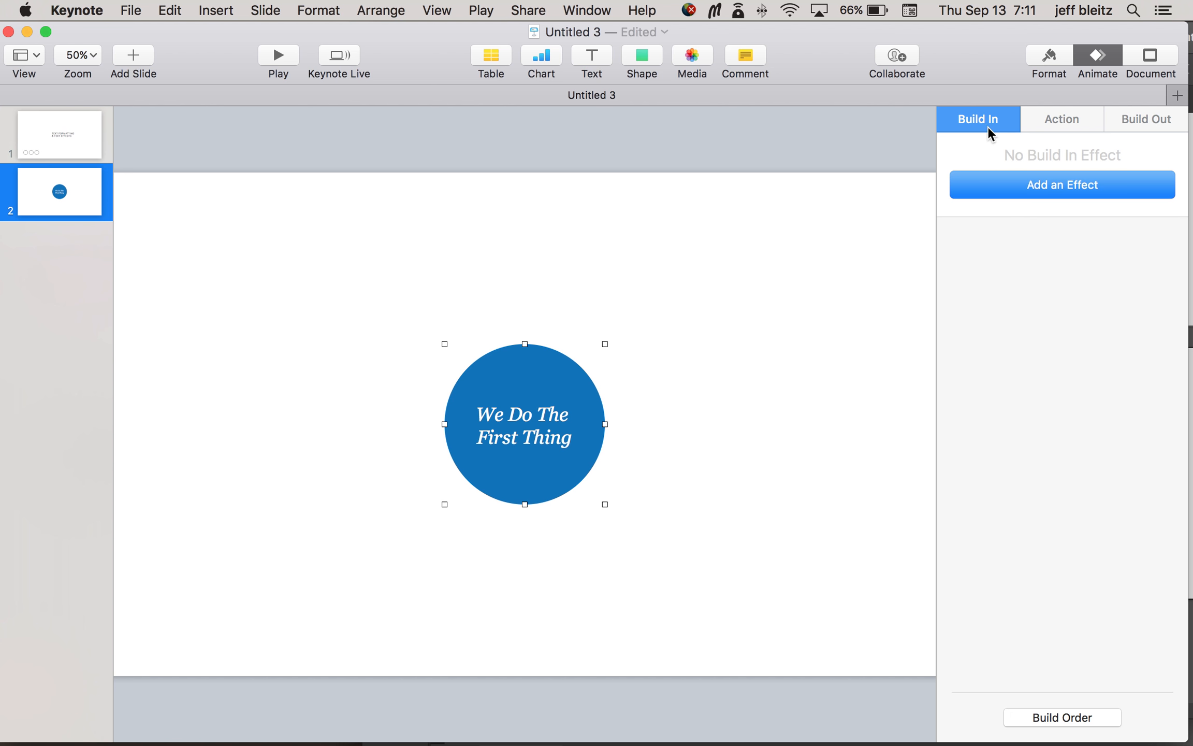
{"action": "left_click", "coordinate": [1033, 186]}
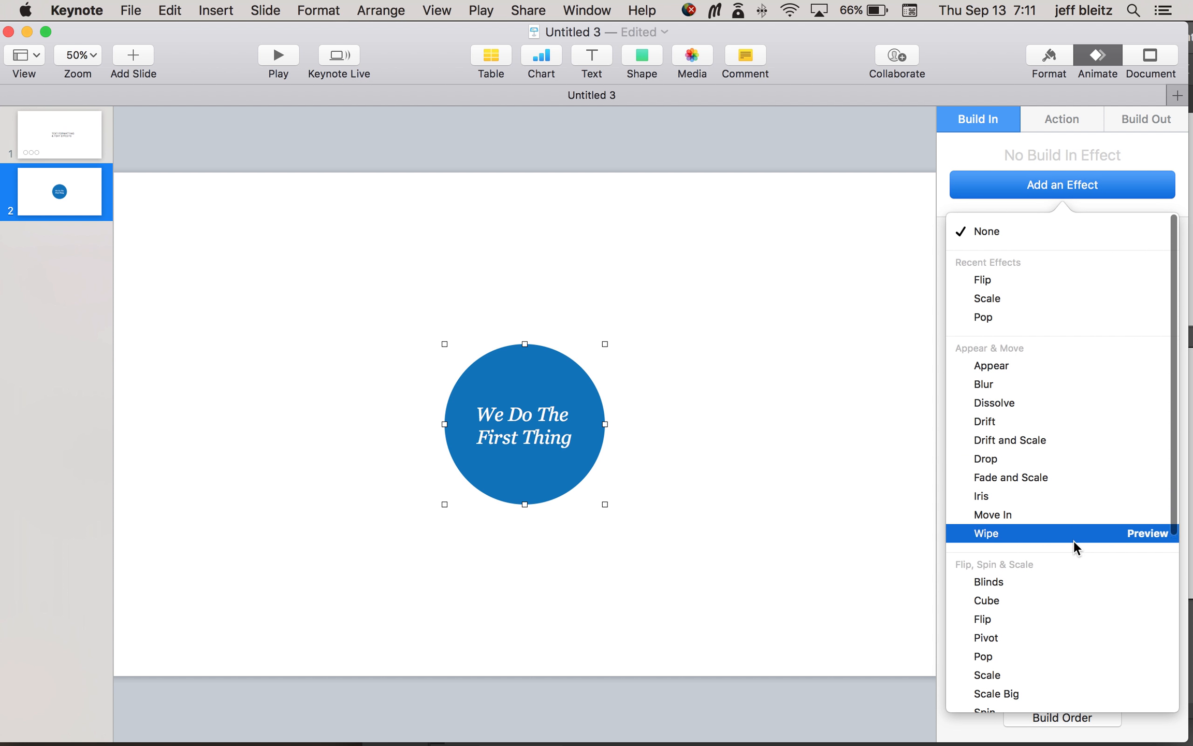
{"action": "left_click", "coordinate": [1042, 619]}
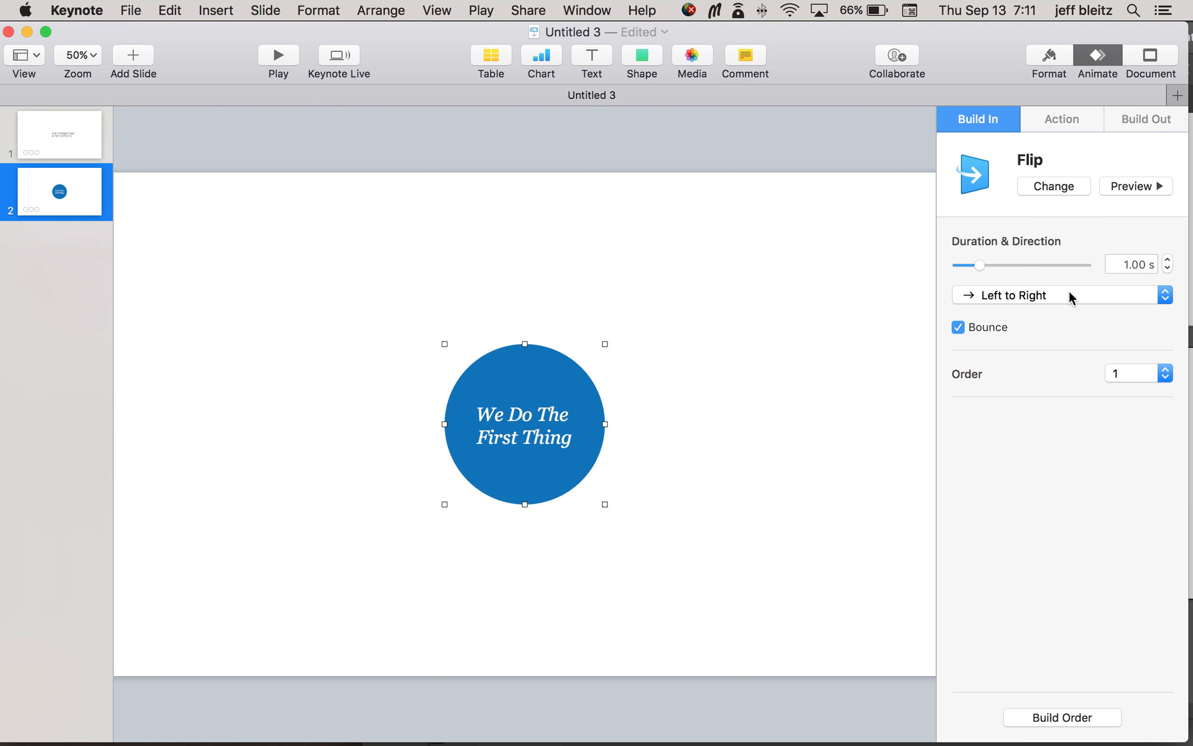
{"action": "left_click", "coordinate": [1150, 184]}
Step: Set the circle's Flip direction to Top to Bottom and preview the animation
{"action": "left_click", "coordinate": [1076, 296]}
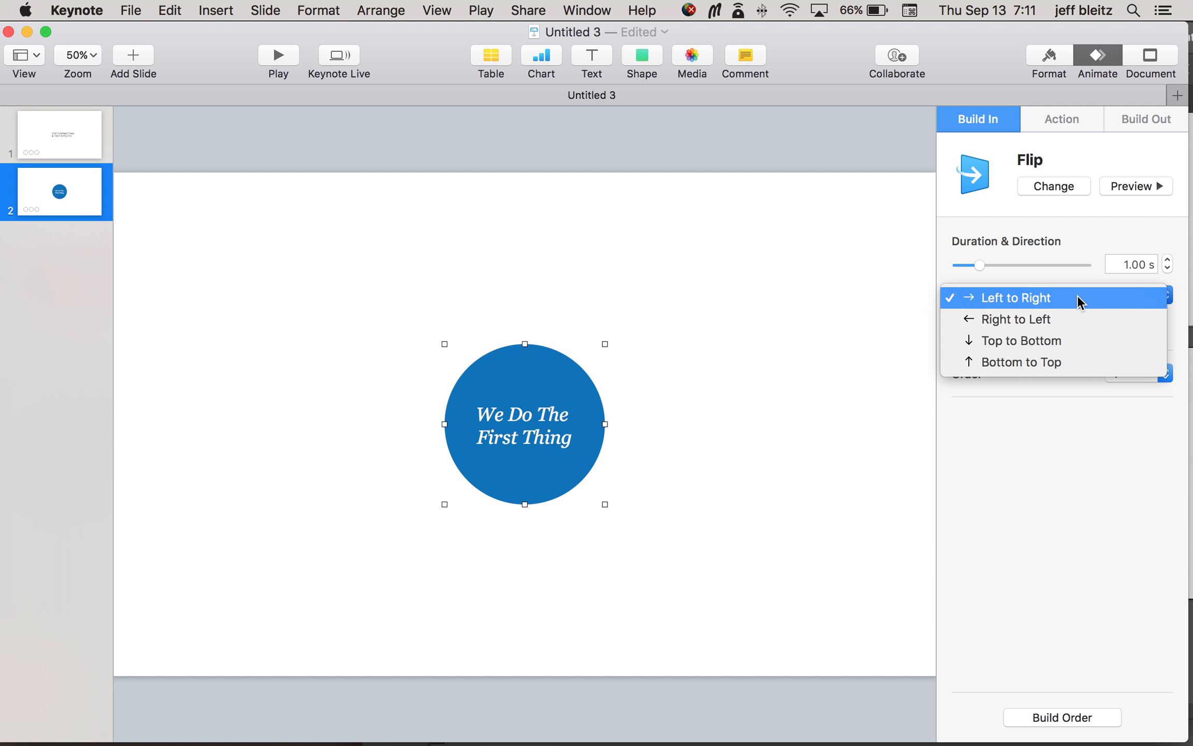
{"action": "left_click", "coordinate": [1069, 340]}
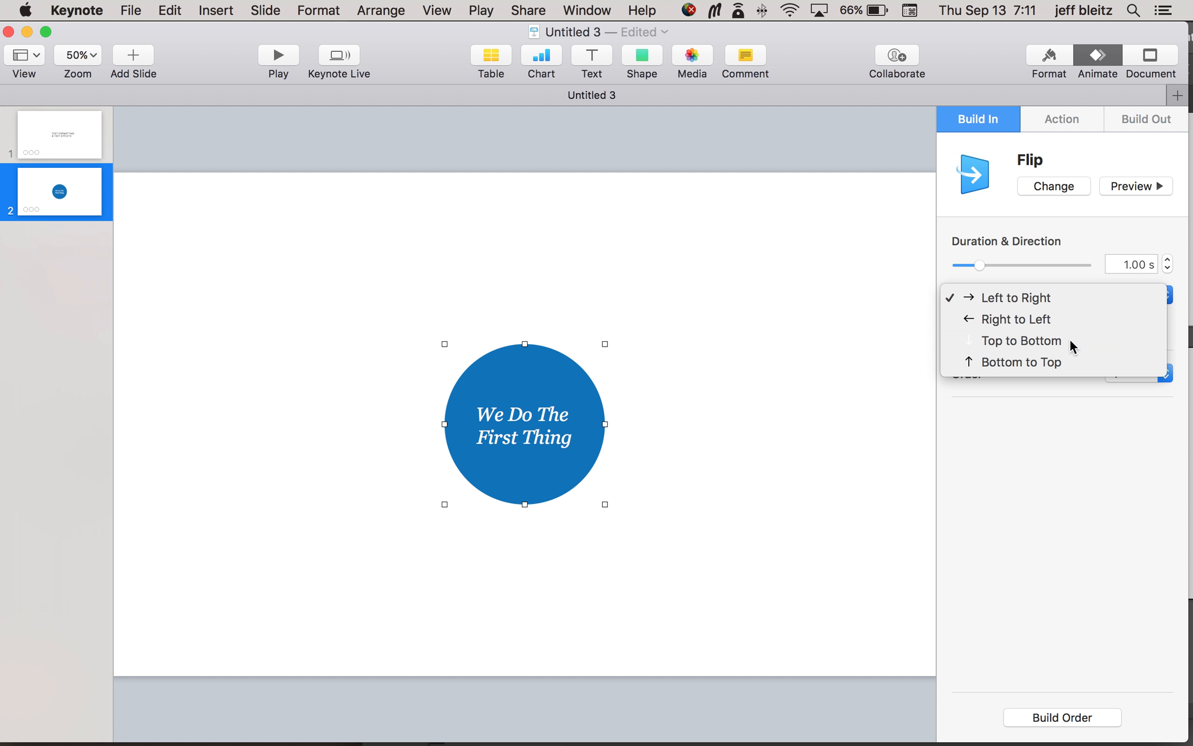
{"action": "left_click", "coordinate": [1136, 188]}
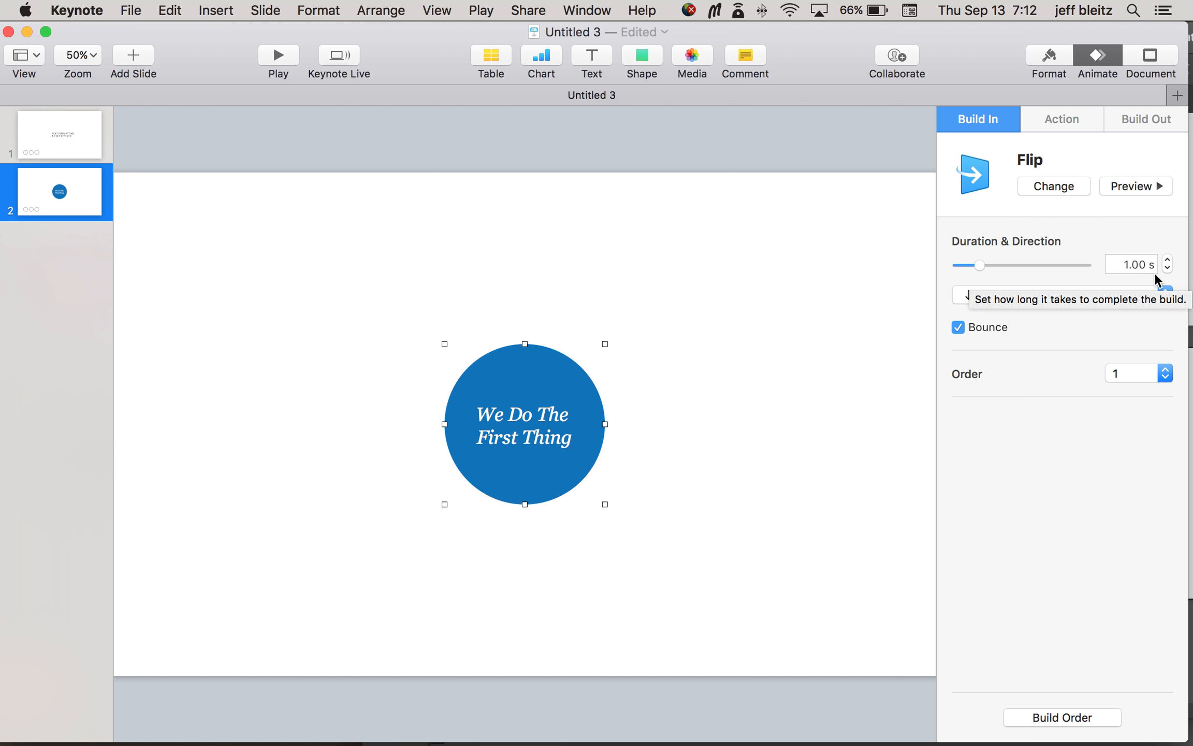
Step: Review the direction and text delivery options of the title's Flip build-in on slide 1 and preview it delivered By Object
{"action": "left_click", "coordinate": [74, 150]}
{"action": "left_click", "coordinate": [552, 393]}
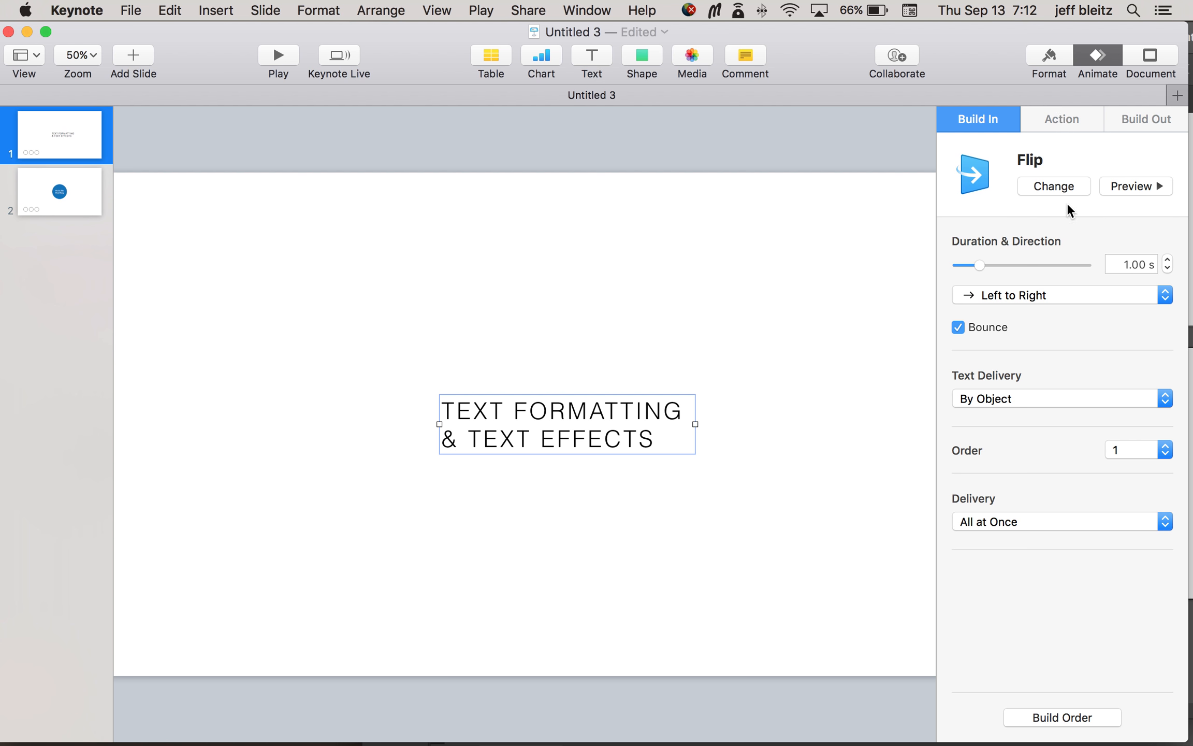
{"action": "left_click", "coordinate": [717, 379]}
{"action": "left_click", "coordinate": [681, 406]}
{"action": "left_click", "coordinate": [1067, 295]}
{"action": "left_click", "coordinate": [1068, 299]}
{"action": "left_click", "coordinate": [1065, 400]}
{"action": "left_click", "coordinate": [1065, 398]}
{"action": "left_click", "coordinate": [1144, 186]}
Step: Set the title's Flip text delivery to By Word and preview the animation
{"action": "left_click", "coordinate": [1080, 395]}
{"action": "left_click", "coordinate": [1073, 415]}
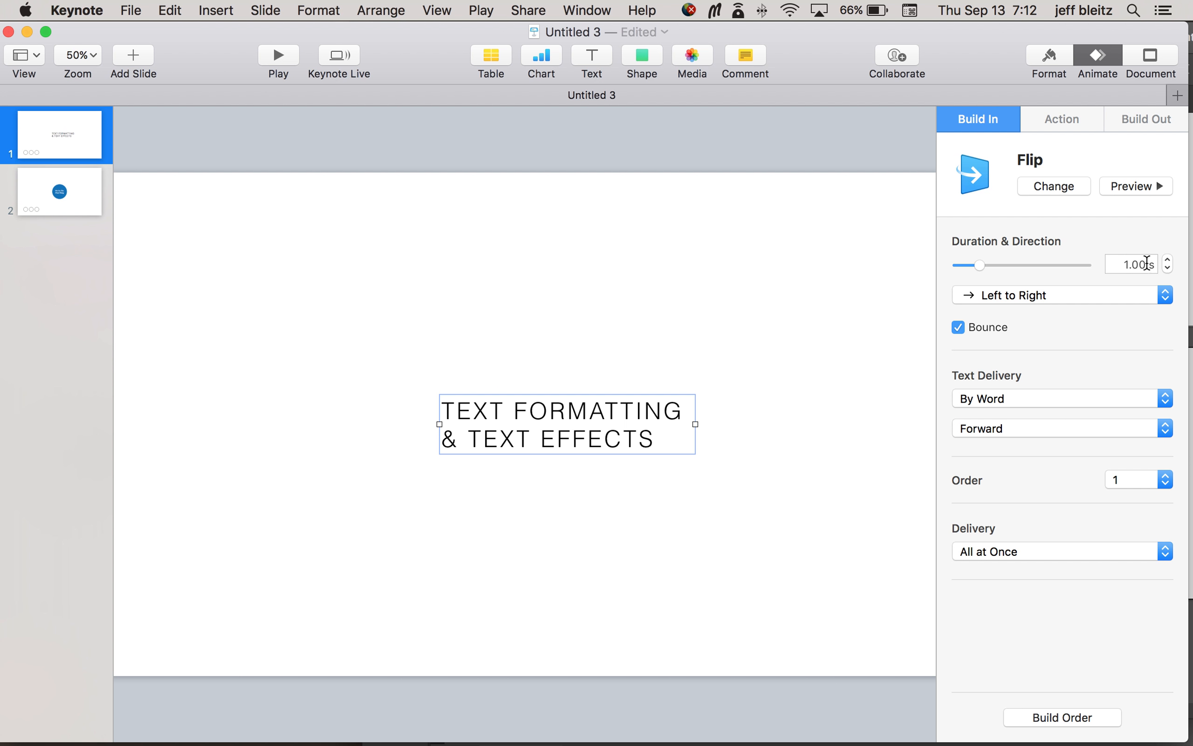
{"action": "left_click", "coordinate": [1130, 186]}
Step: Set the title's Flip text delivery to By Character and preview the animation
{"action": "left_click", "coordinate": [1054, 397]}
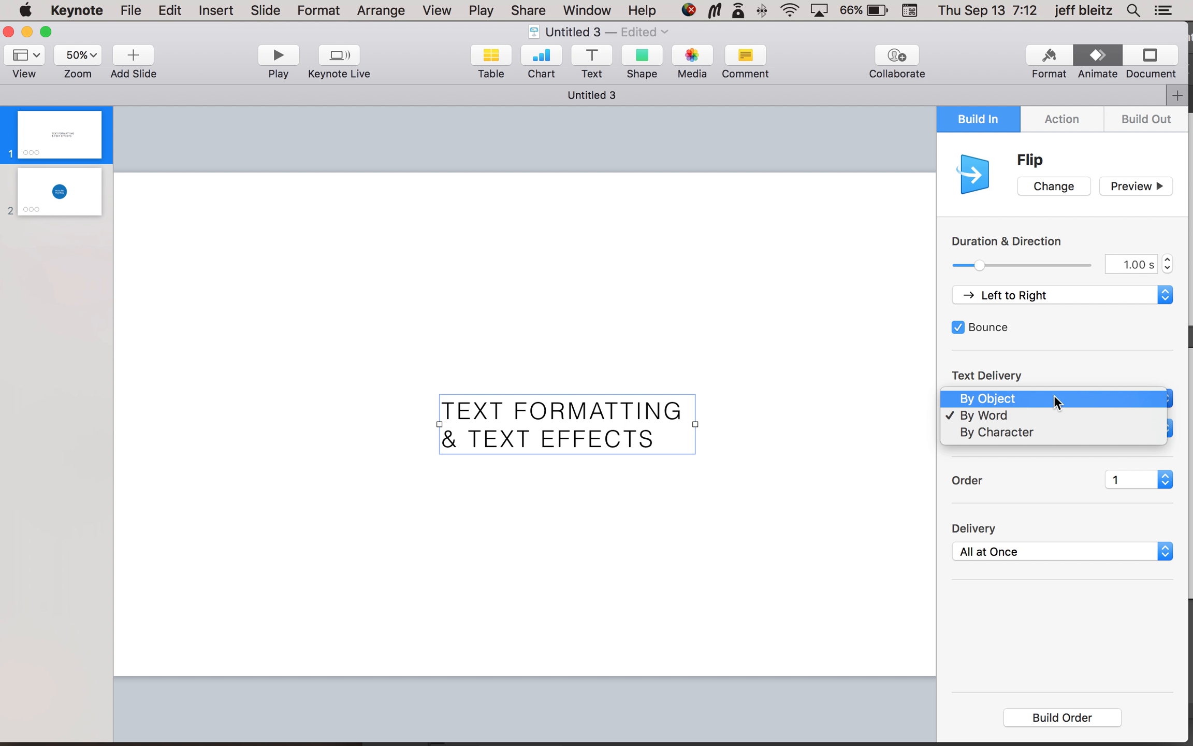
{"action": "left_click", "coordinate": [1052, 430]}
{"action": "left_click", "coordinate": [1145, 189]}
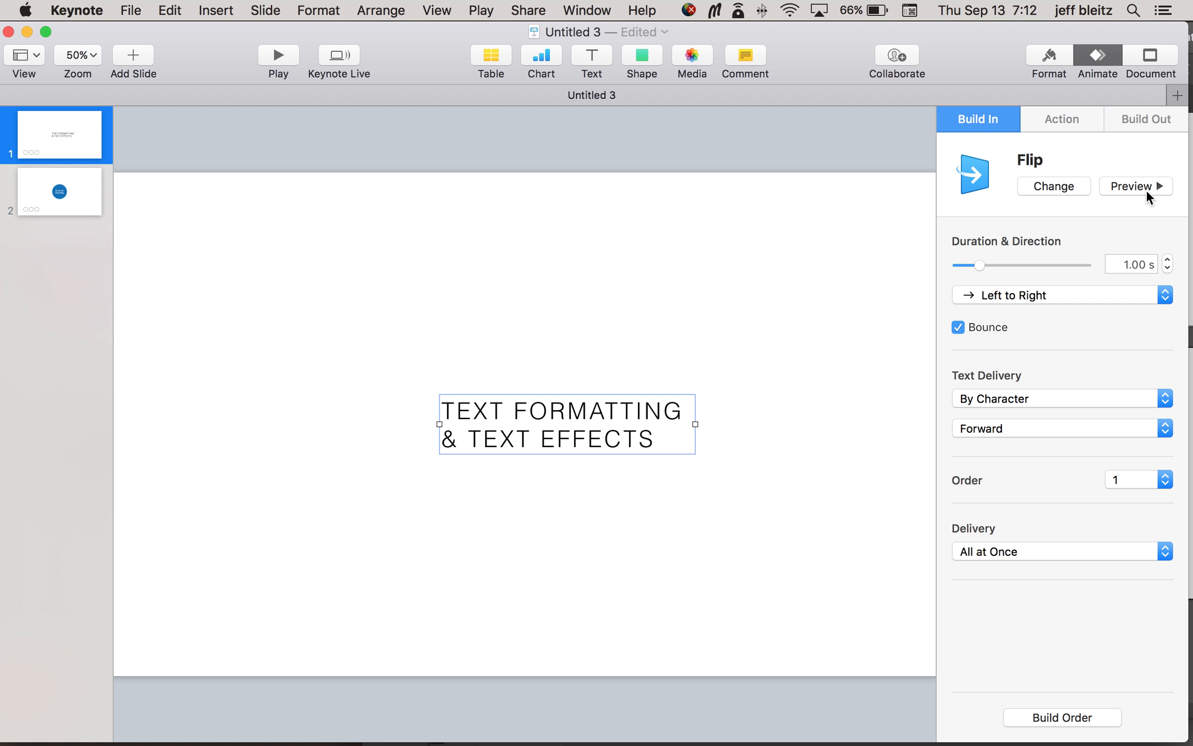
Step: Set the title's by-character Flip text delivery order to From Center and preview the animation
{"action": "left_click", "coordinate": [1064, 425]}
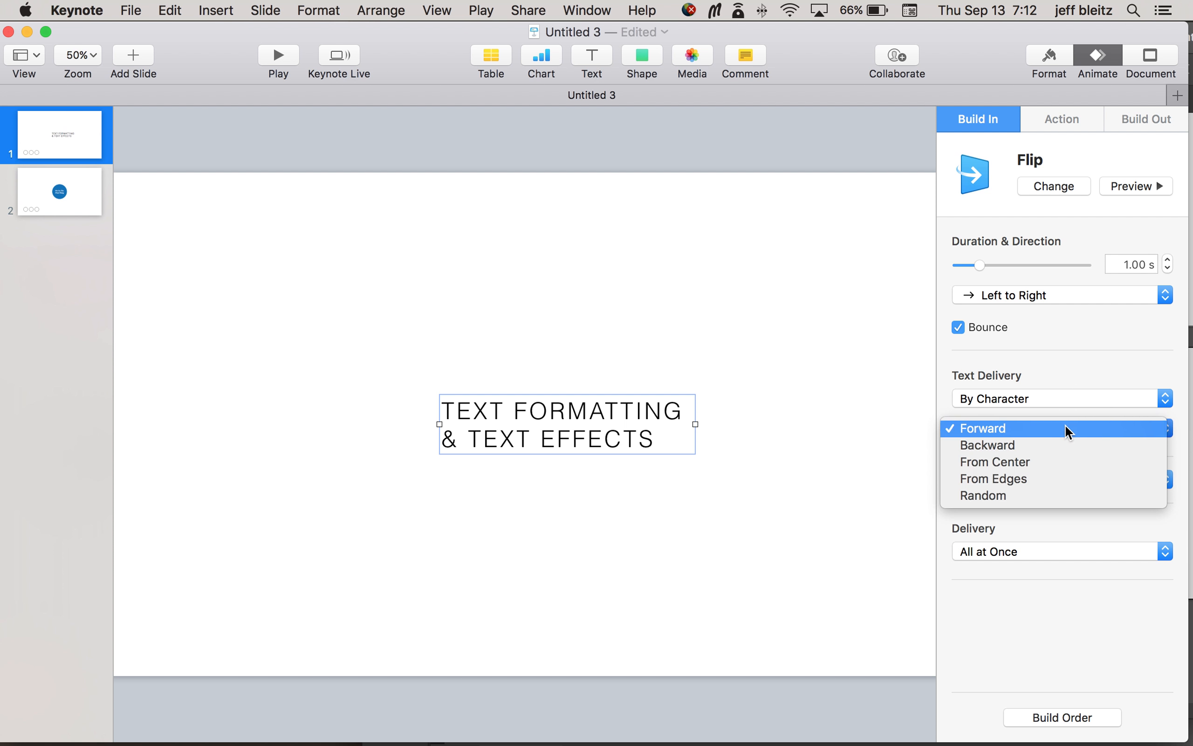
{"action": "left_click", "coordinate": [1065, 455]}
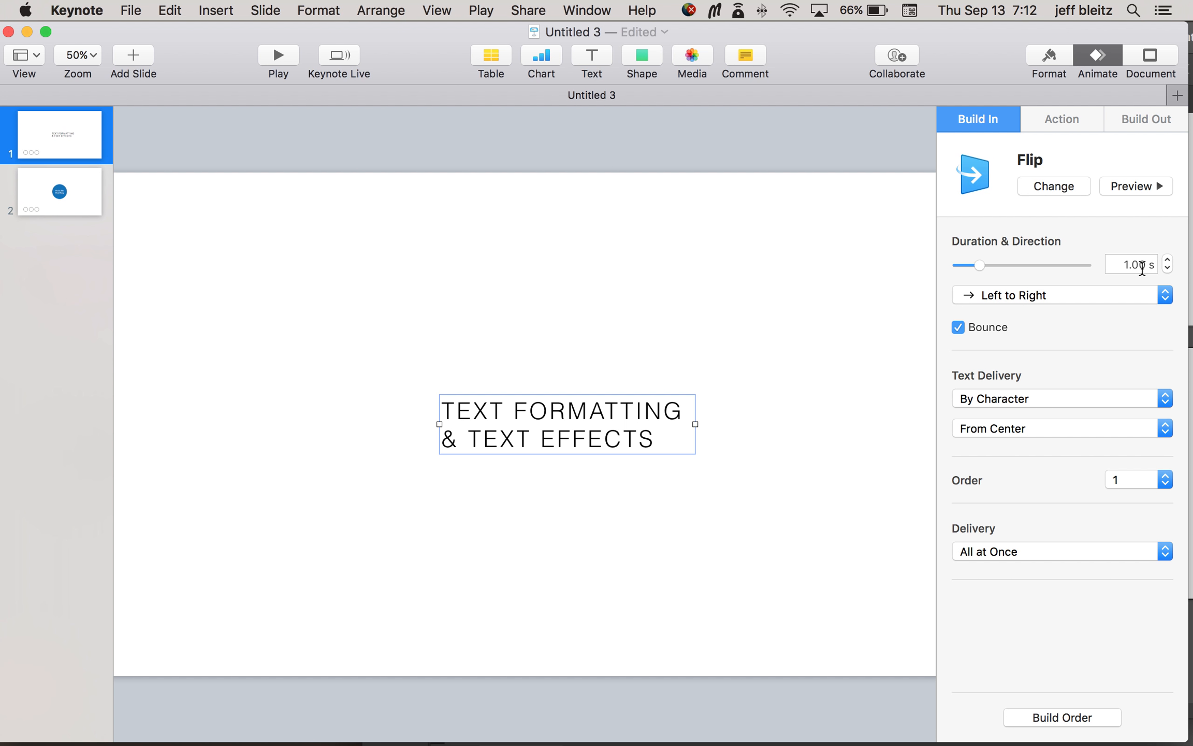
{"action": "left_click", "coordinate": [1149, 184]}
Step: Set the title's by-character Flip text delivery order to From Edges and preview the animation
{"action": "left_click", "coordinate": [1065, 427]}
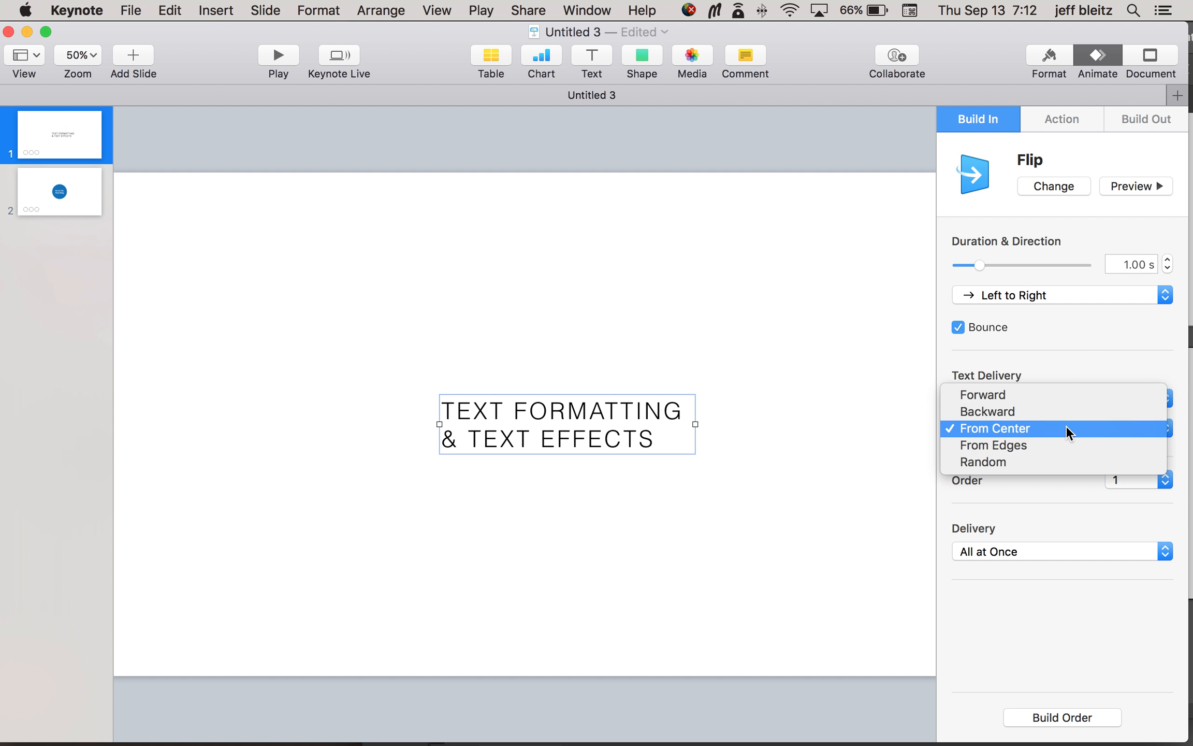
{"action": "left_click", "coordinate": [1064, 441]}
{"action": "left_click", "coordinate": [1146, 187]}
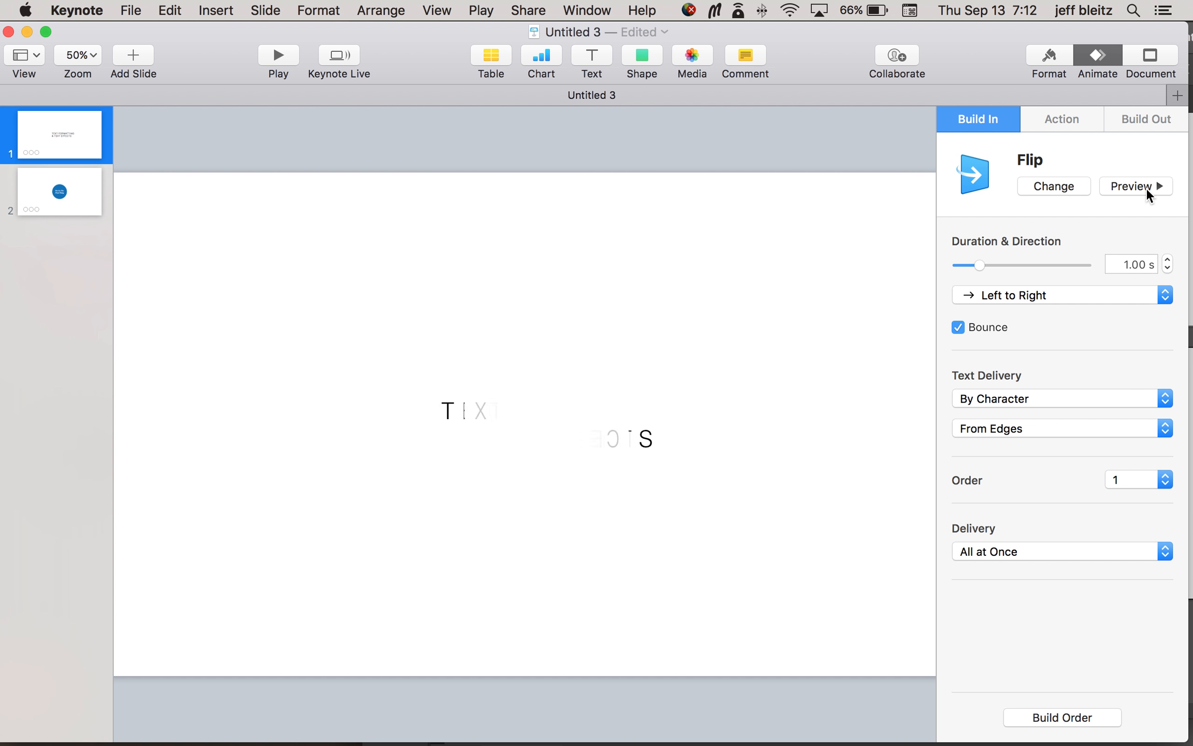
Step: Set the title's by-character Flip text delivery order to Random and preview the animation
{"action": "left_click", "coordinate": [1080, 430]}
{"action": "left_click", "coordinate": [1079, 449]}
{"action": "left_click", "coordinate": [1144, 188]}
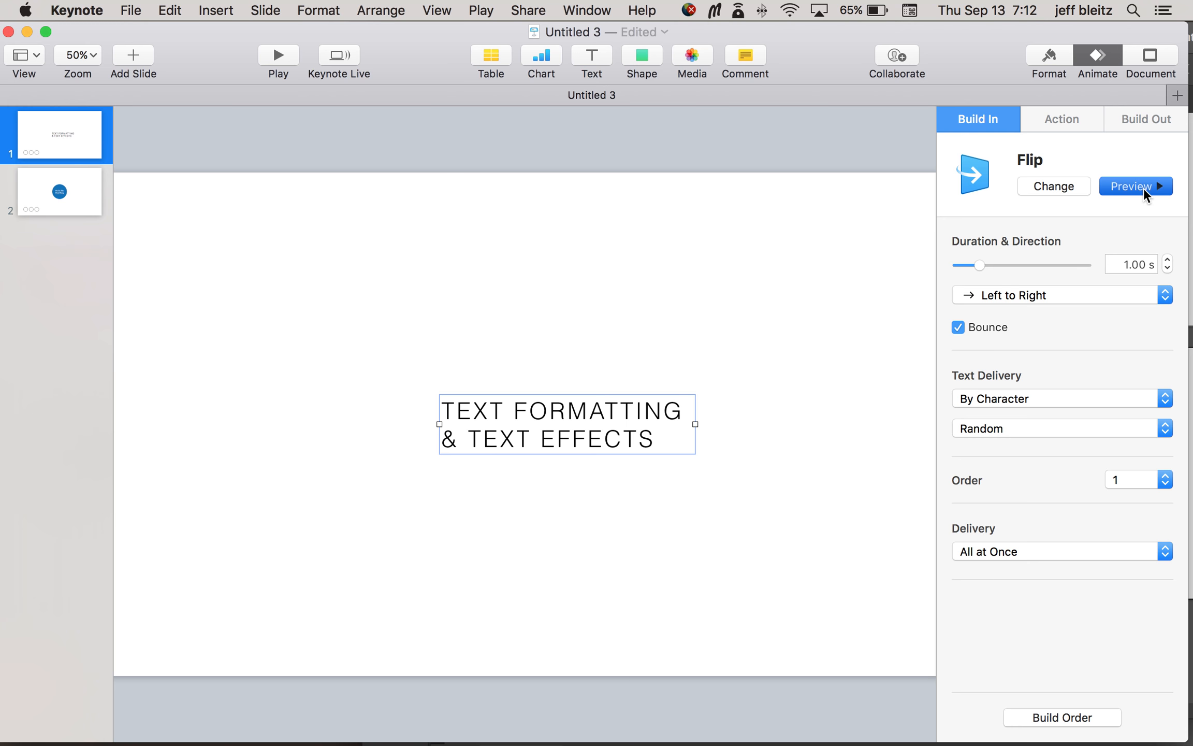
Step: Set the title's by-character Flip text delivery order back to Forward and preview the animation
{"action": "left_click", "coordinate": [1073, 427]}
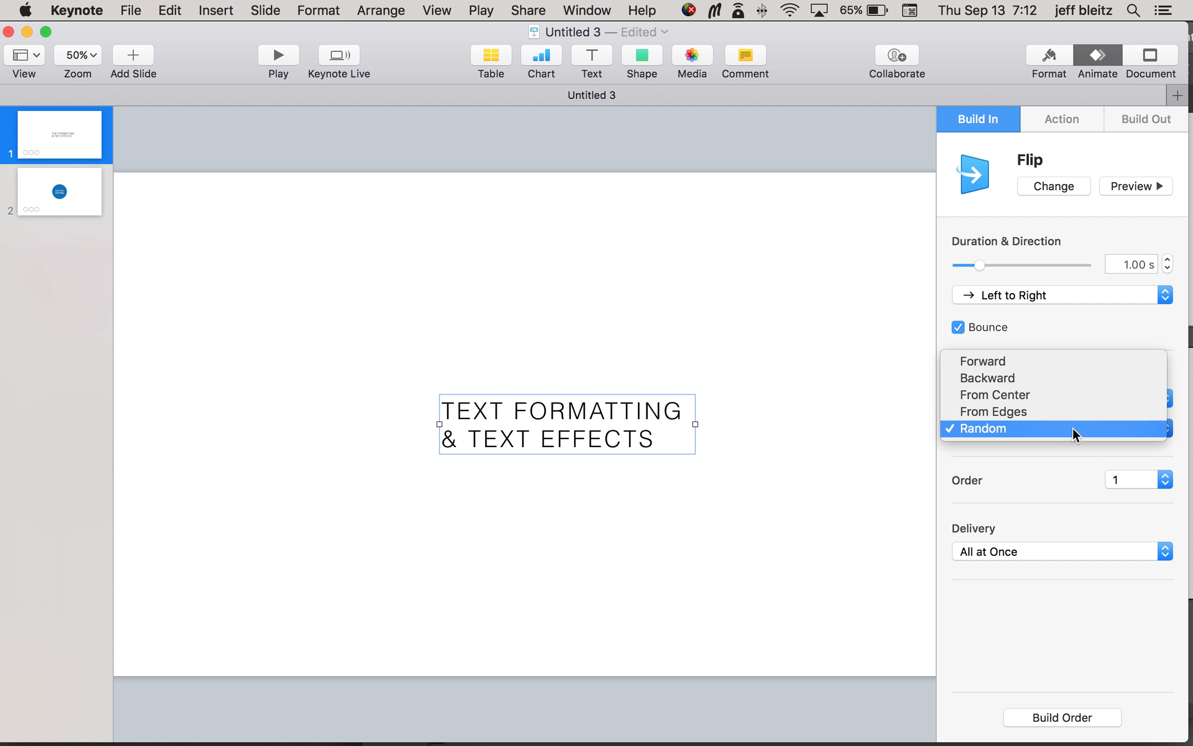
{"action": "left_click", "coordinate": [1049, 360]}
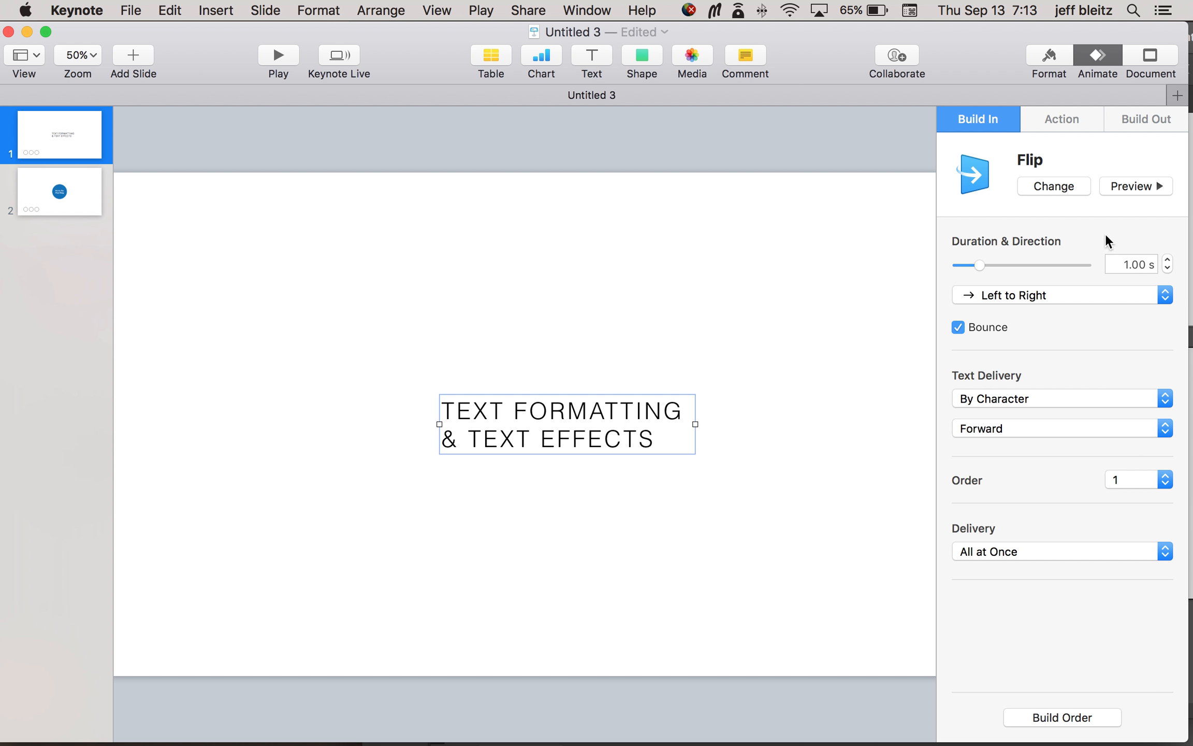
{"action": "left_click", "coordinate": [1136, 188]}
Step: Duplicate slide 1 and check the title's build-in settings on the copy
{"action": "left_click", "coordinate": [64, 150]}
{"action": "key", "text": "super+d"}
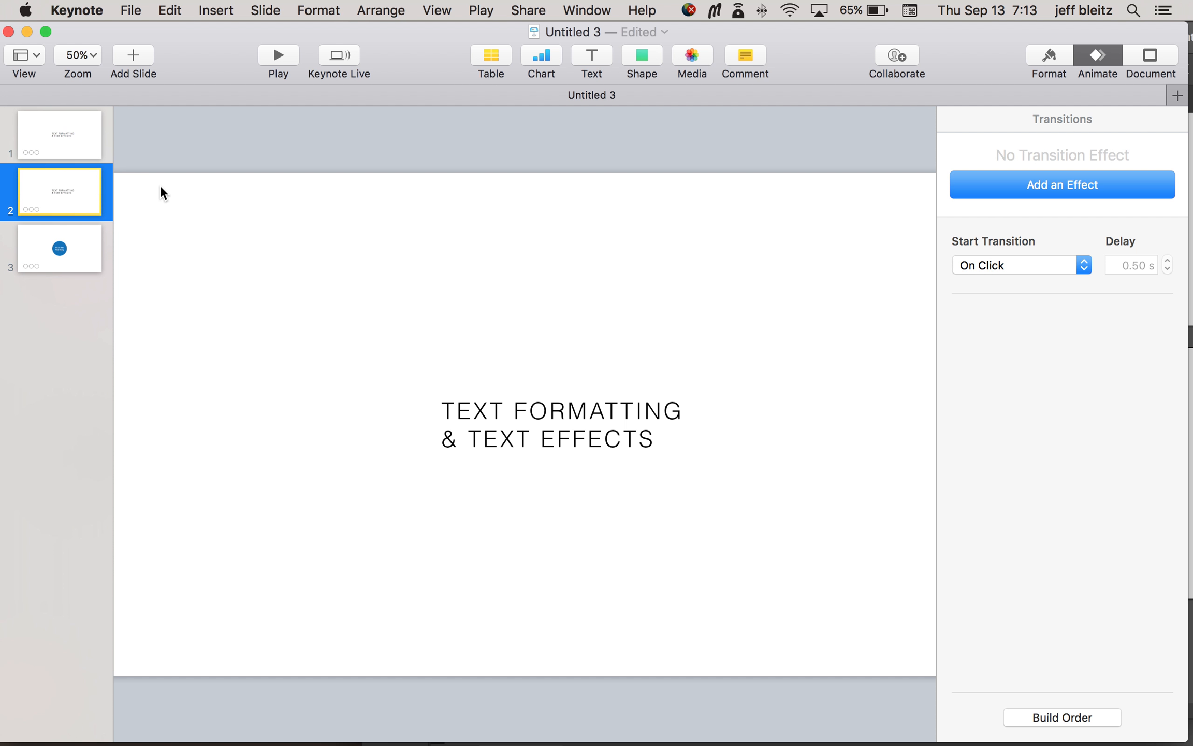
{"action": "left_click", "coordinate": [667, 410]}
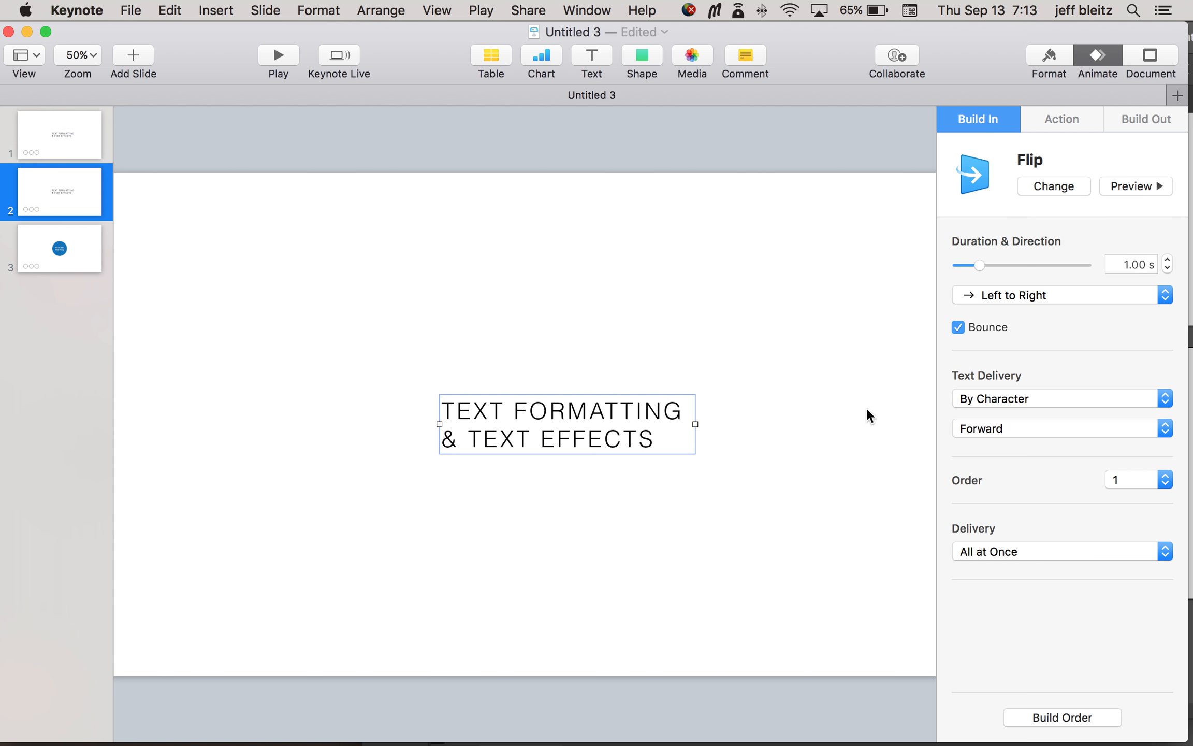
{"action": "left_click", "coordinate": [856, 397]}
Step: Cut the line "& TEXT EFFECTS" from the title on slide 2 and remove the leftover empty line
{"action": "left_click", "coordinate": [653, 440]}
{"action": "left_click", "coordinate": [655, 443]}
{"action": "left_click_drag", "start_coordinate": [671, 439], "coordinate": [418, 445]}
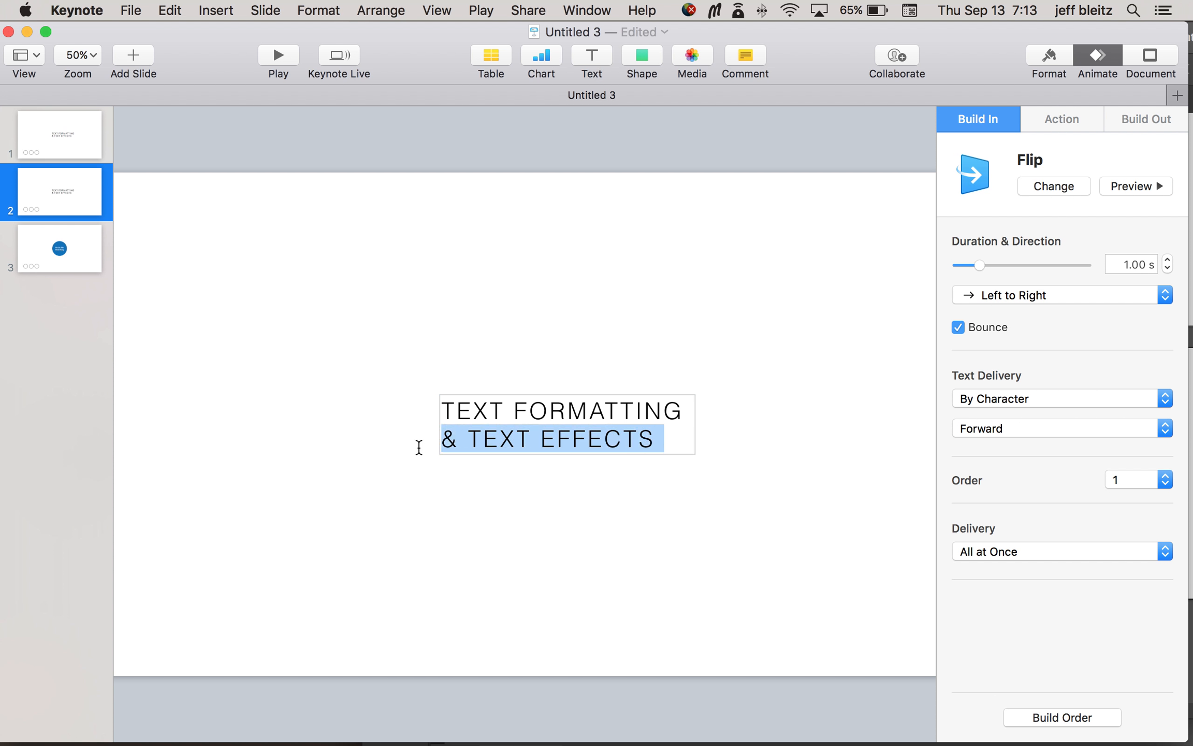
{"action": "key", "text": "super+x"}
{"action": "key", "text": "BackSpace"}
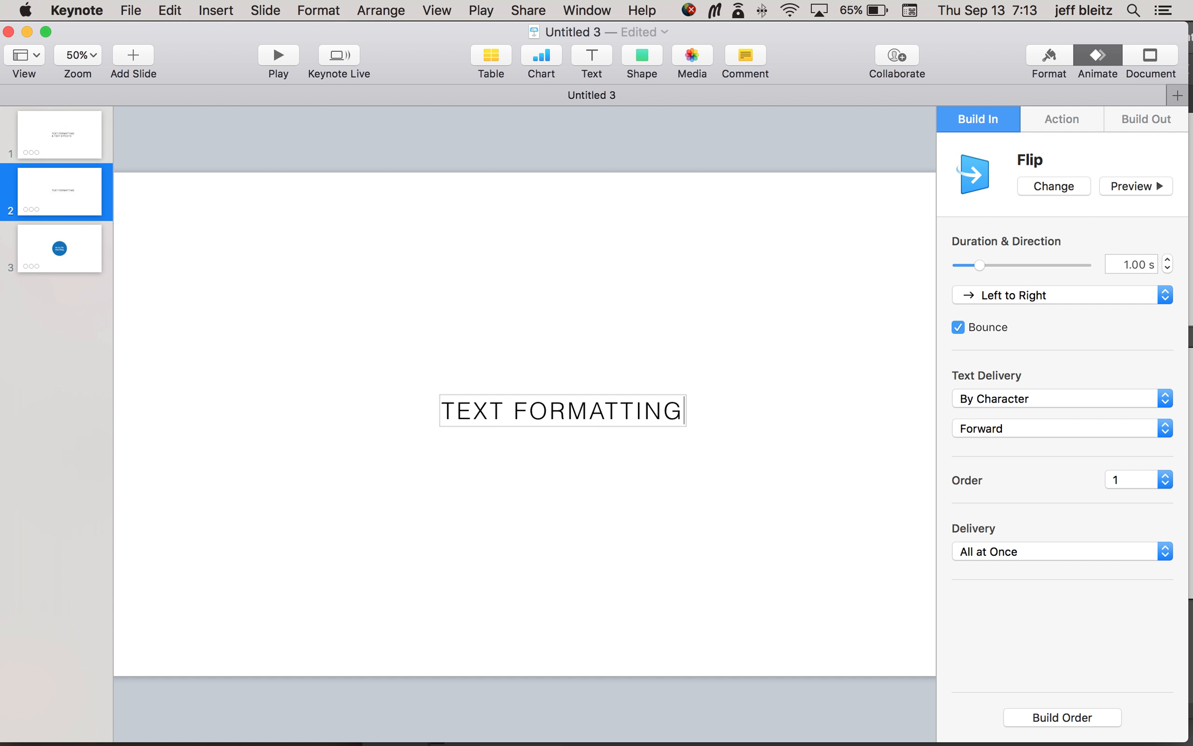
Step: Paste "& TEXT EFFECTS" as a separate text box on slide 2 and place it centred just above "TEXT FORMATTING"
{"action": "left_click", "coordinate": [702, 341]}
{"action": "key", "text": "super+v"}
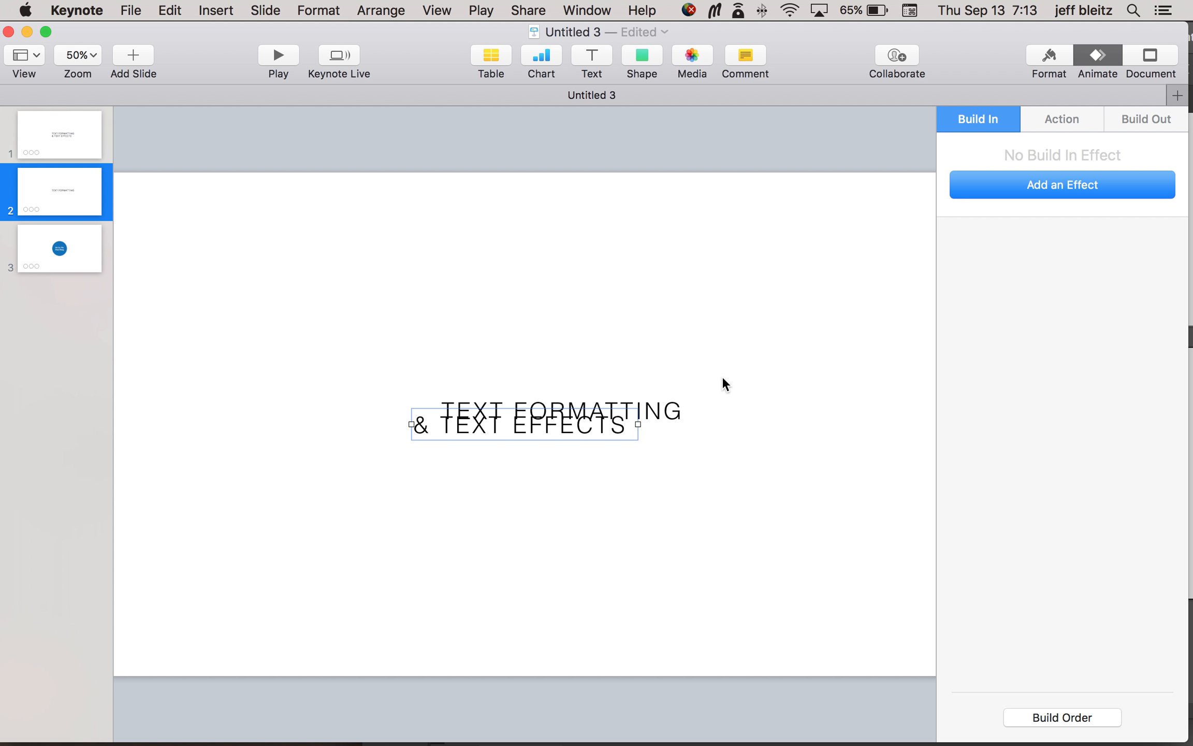
{"action": "left_click_drag", "start_coordinate": [537, 439], "coordinate": [621, 378]}
{"action": "left_click", "coordinate": [757, 376]}
Step: Preview the build-in of "TEXT FORMATTING" and check whether "& TEXT EFFECTS" has a build-in effect
{"action": "left_click", "coordinate": [629, 413]}
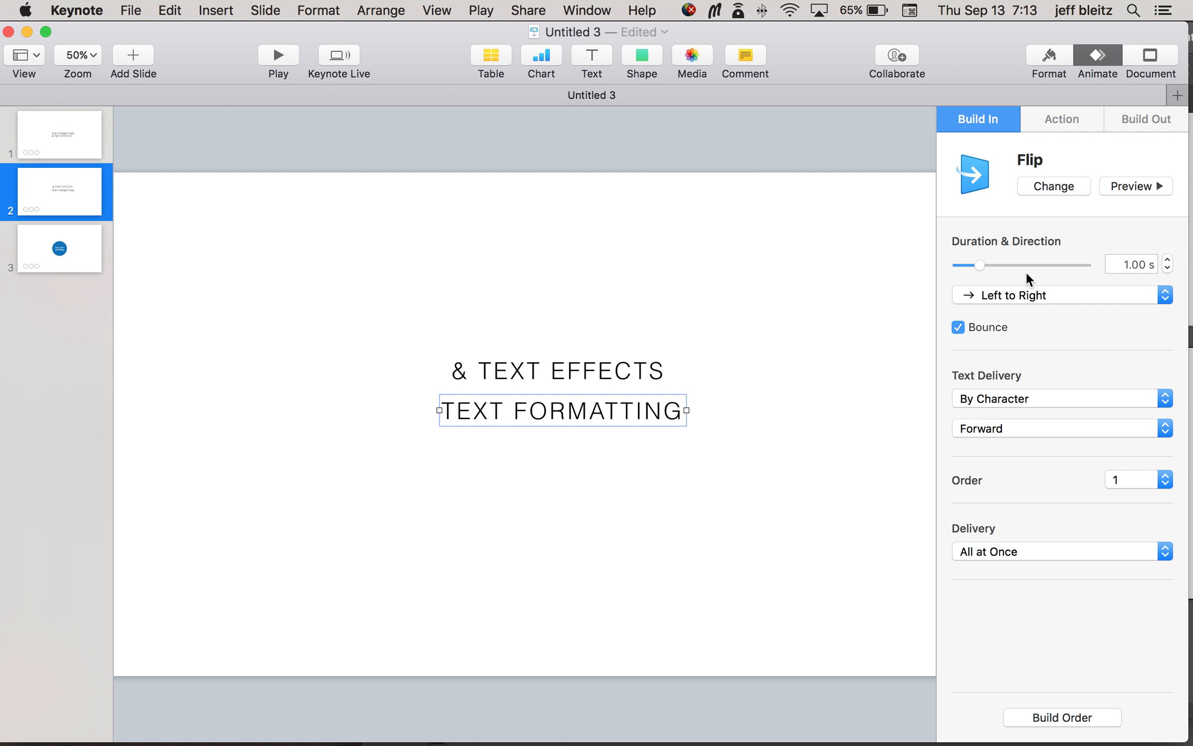
{"action": "left_click", "coordinate": [1143, 186]}
{"action": "left_click", "coordinate": [614, 374]}
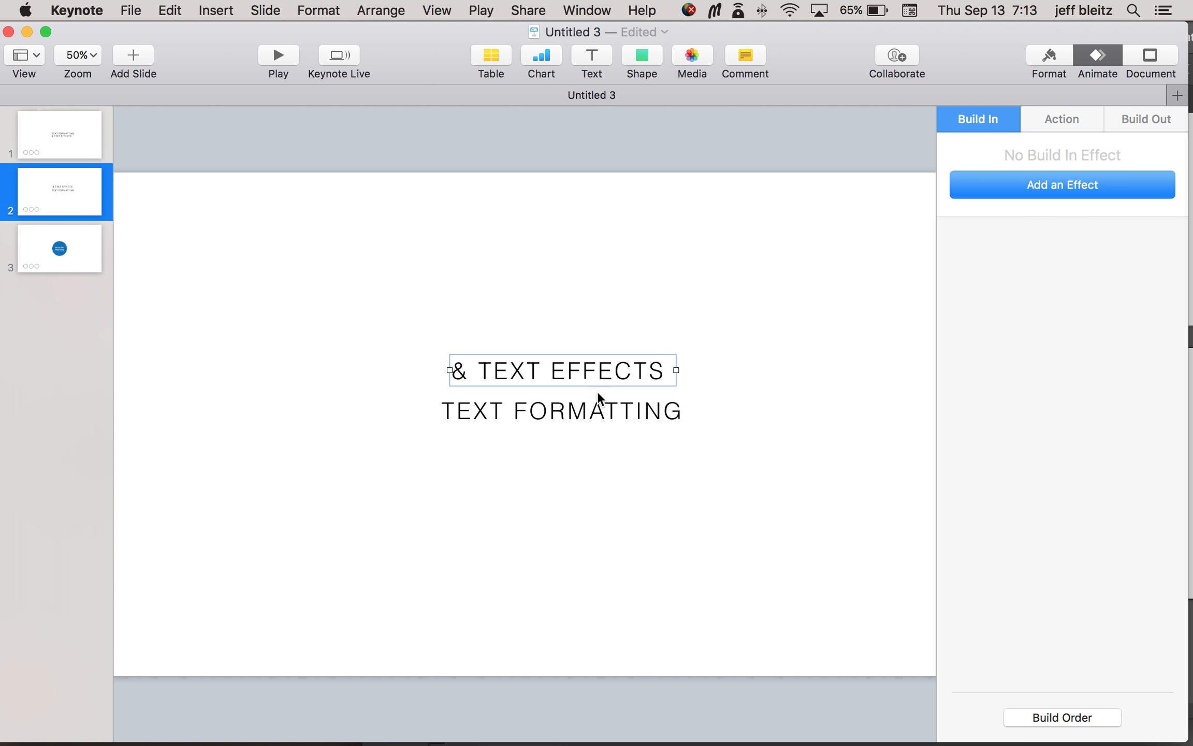
Step: Copy the animation from "TEXT FORMATTING" and paste it onto "& TEXT EFFECTS"
{"action": "left_click", "coordinate": [599, 414]}
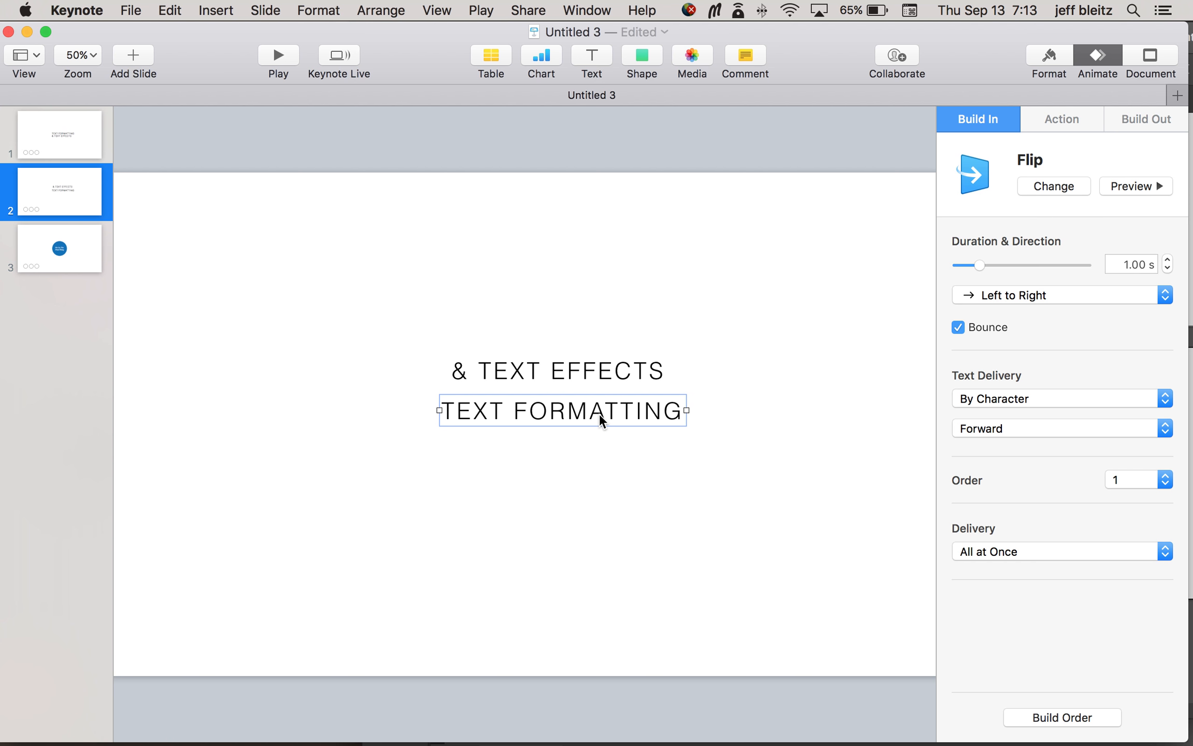
{"action": "left_click", "coordinate": [317, 10]}
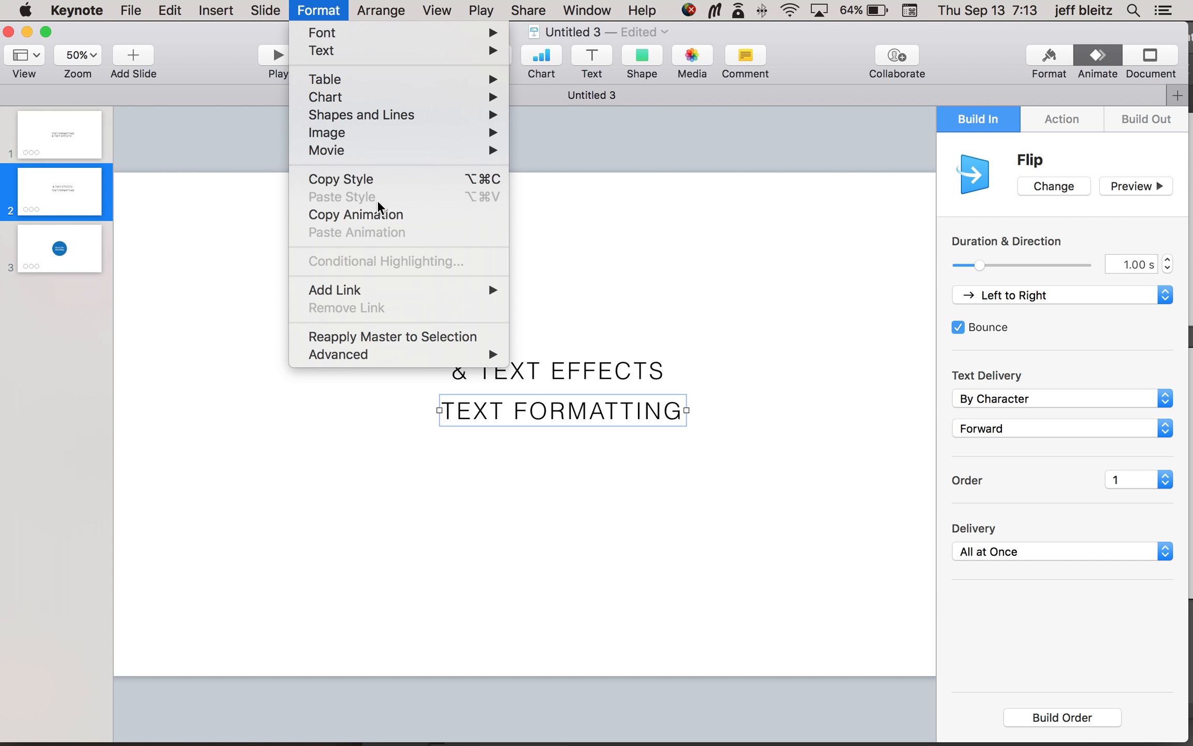
{"action": "left_click", "coordinate": [386, 222]}
{"action": "left_click", "coordinate": [610, 370]}
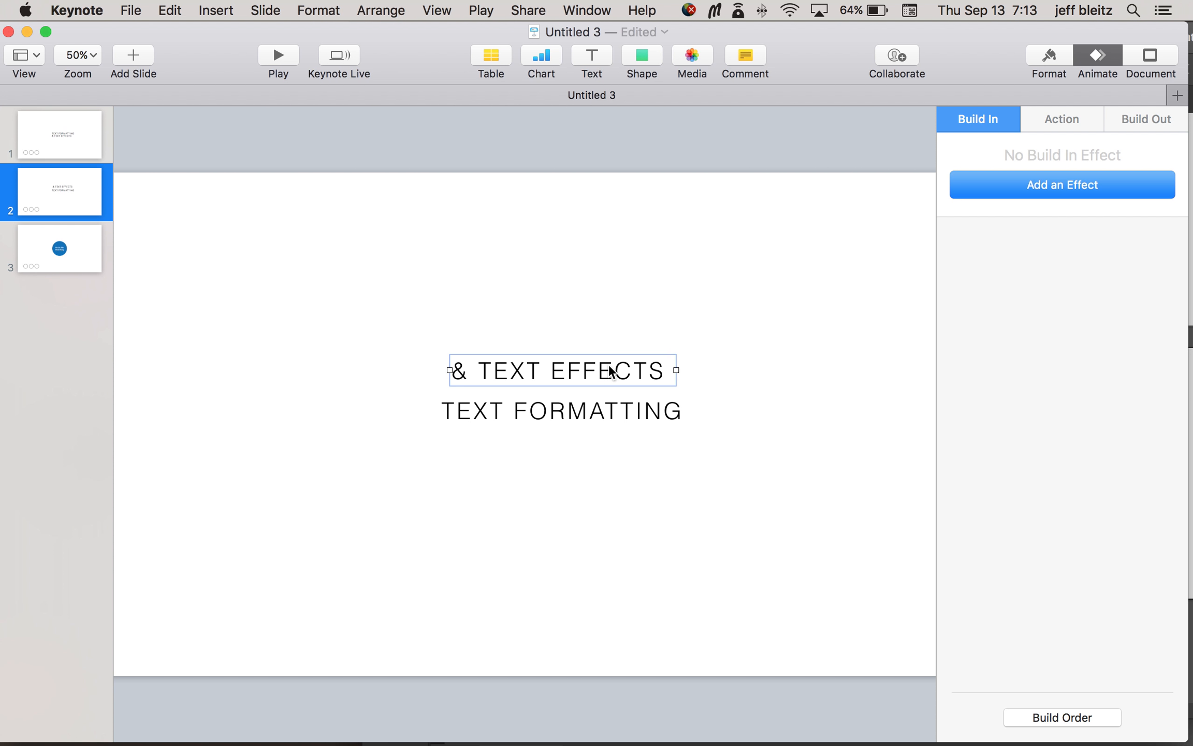
{"action": "left_click", "coordinate": [317, 10]}
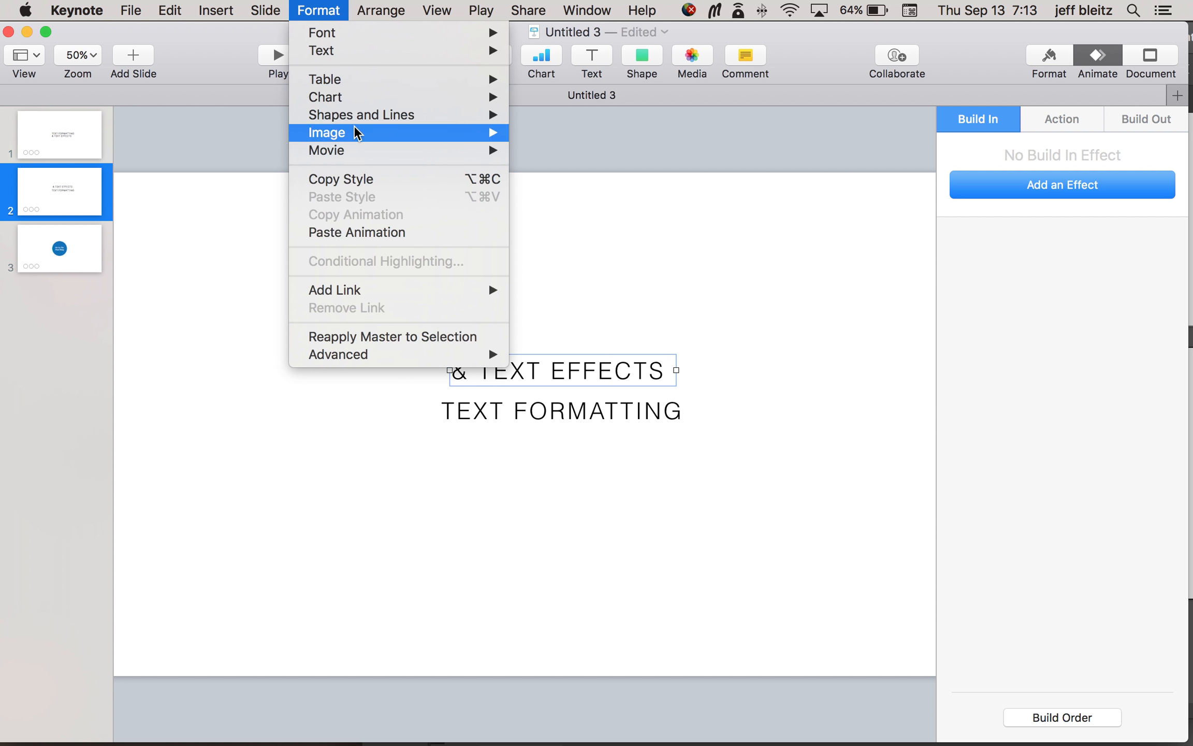
{"action": "left_click", "coordinate": [380, 232]}
Step: Play the slideshow from slide 2 to check the build-ins of both text boxes, and exit it
{"action": "left_click", "coordinate": [729, 291]}
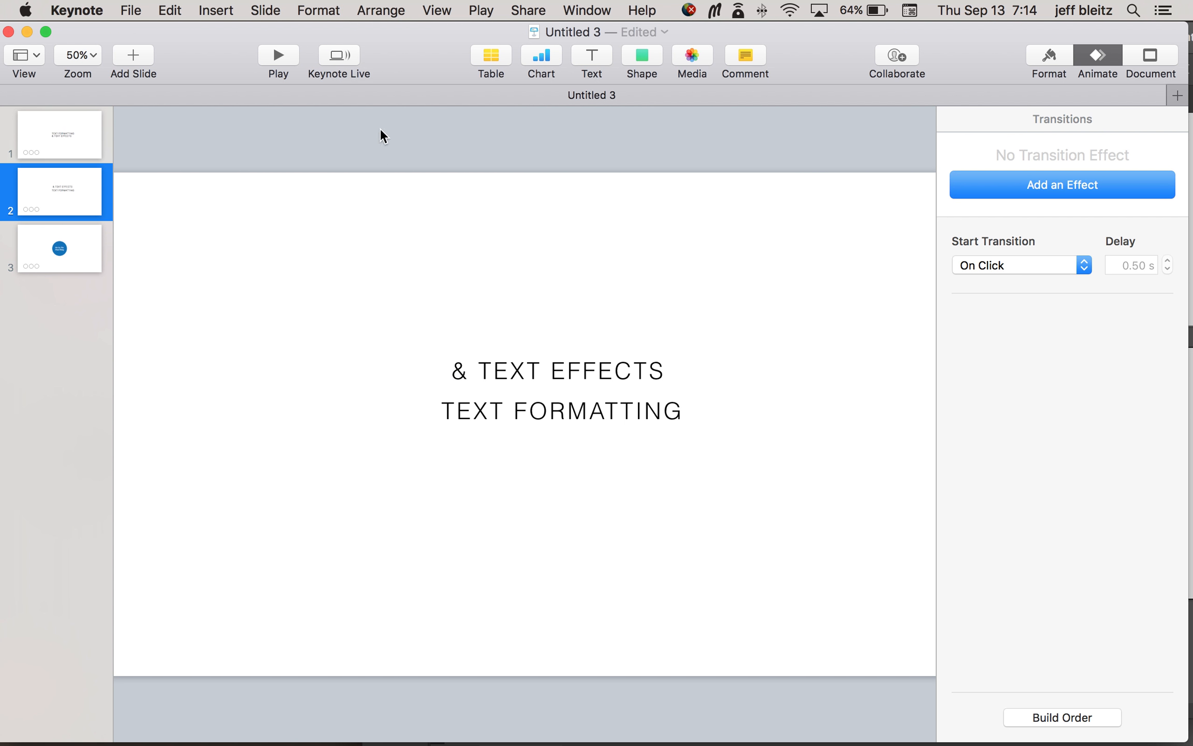
{"action": "left_click", "coordinate": [273, 51]}
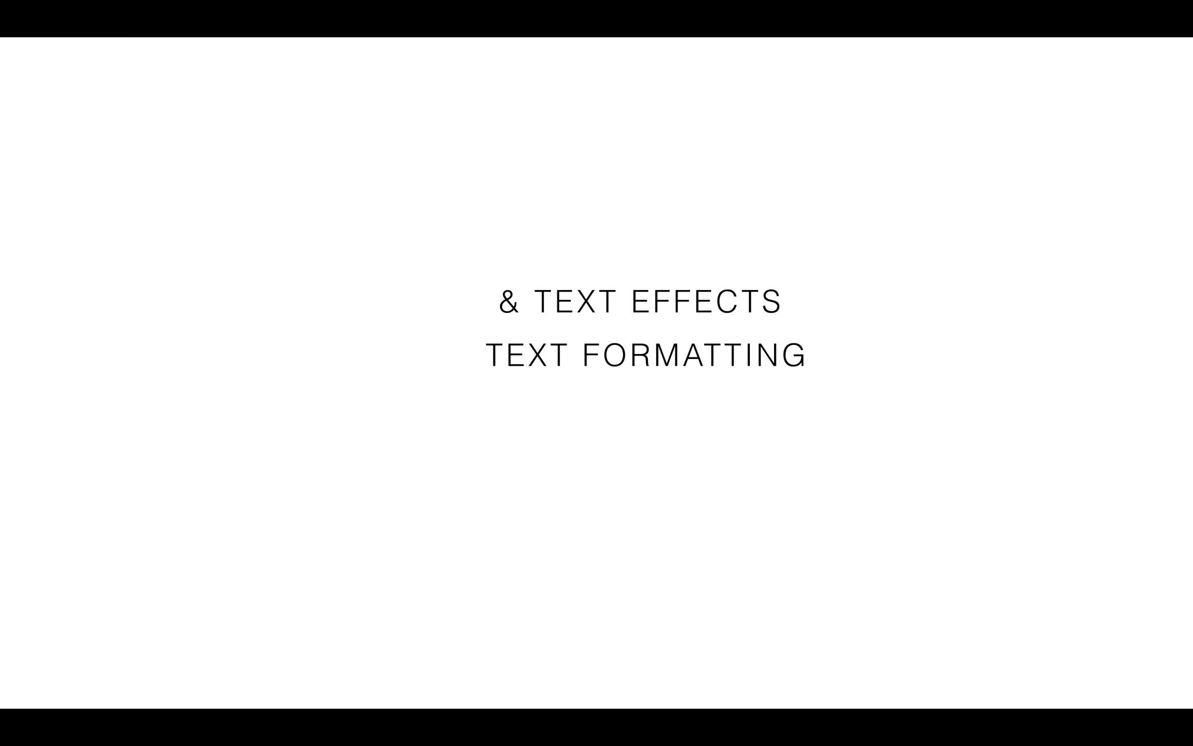
{"action": "key", "text": "Escape"}
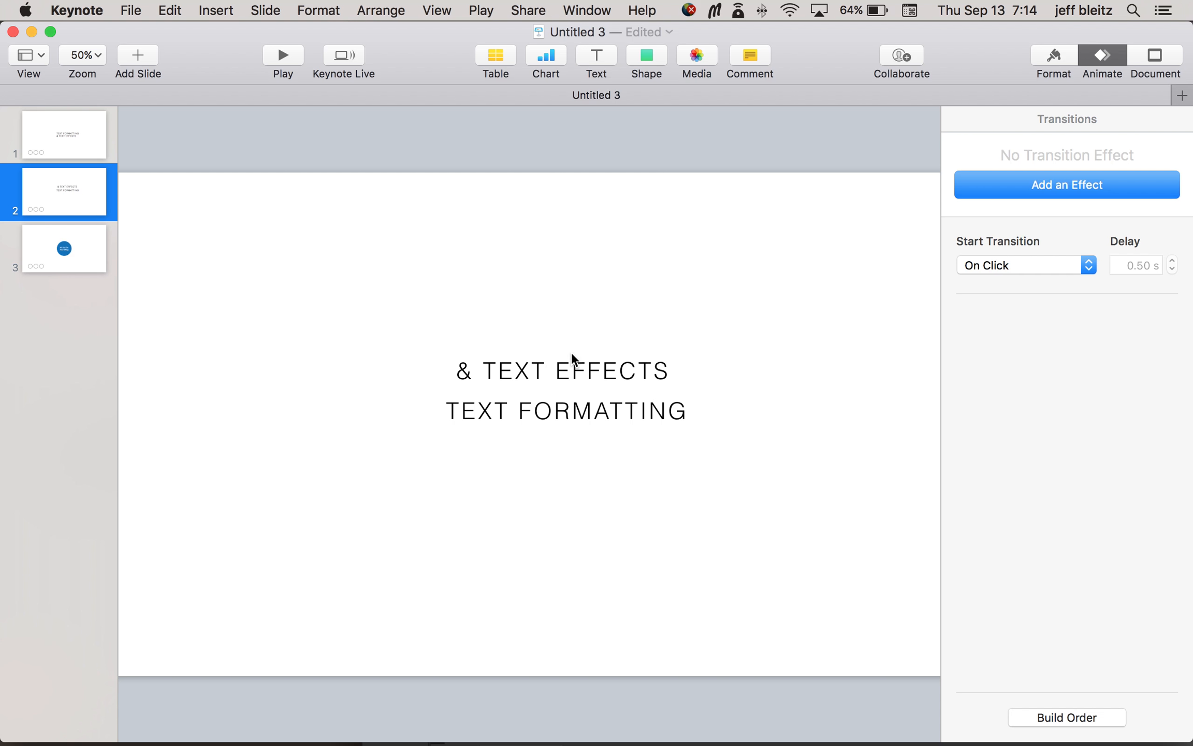
Step: Move the "& TEXT EFFECTS" text box to just below "TEXT FORMATTING", centred with it
{"action": "left_click_drag", "start_coordinate": [566, 375], "coordinate": [569, 457]}
{"action": "left_click", "coordinate": [655, 510]}
Step: Add a Flip build-out to "TEXT FORMATTING" with its text delivered By Character
{"action": "left_click", "coordinate": [618, 411]}
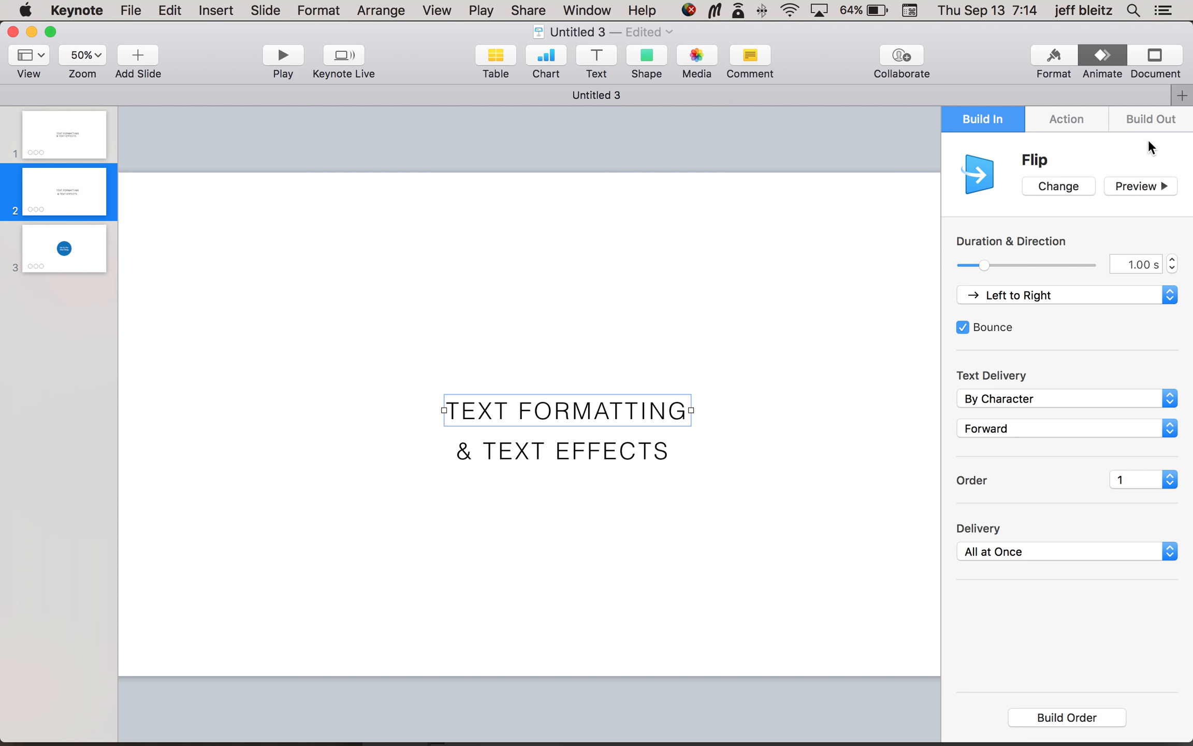
{"action": "left_click", "coordinate": [1153, 120]}
{"action": "left_click", "coordinate": [1108, 185]}
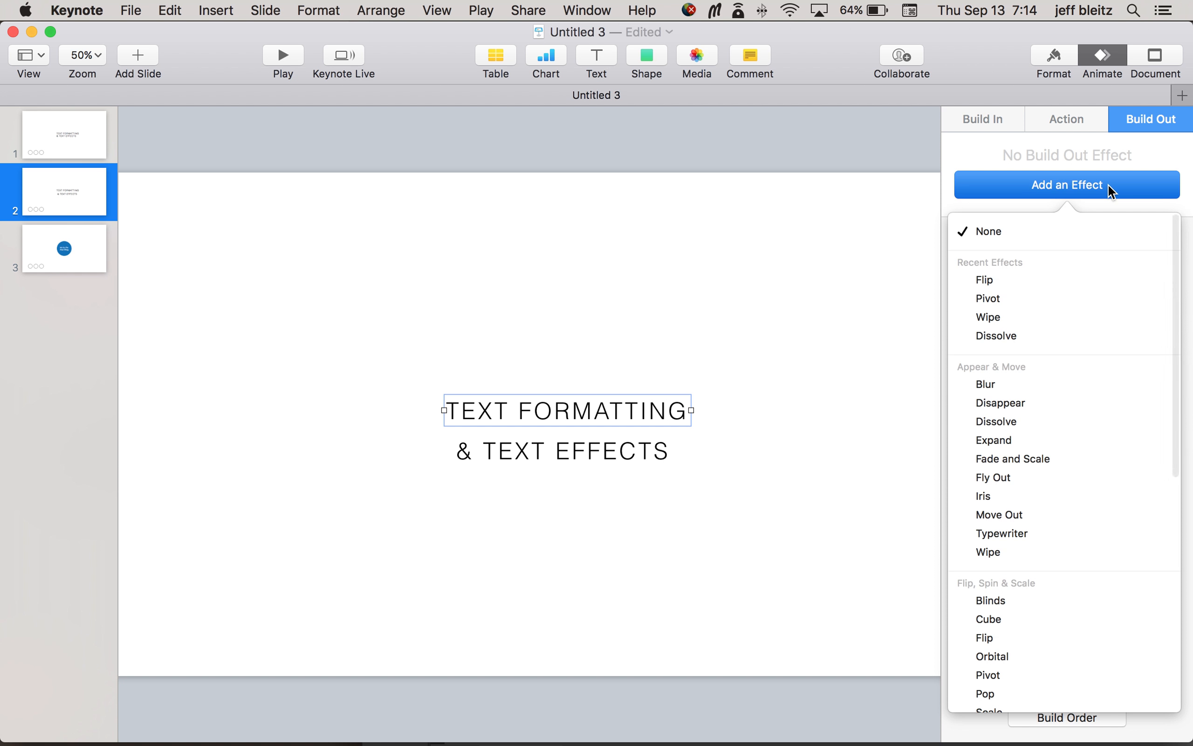
{"action": "left_click", "coordinate": [1040, 280]}
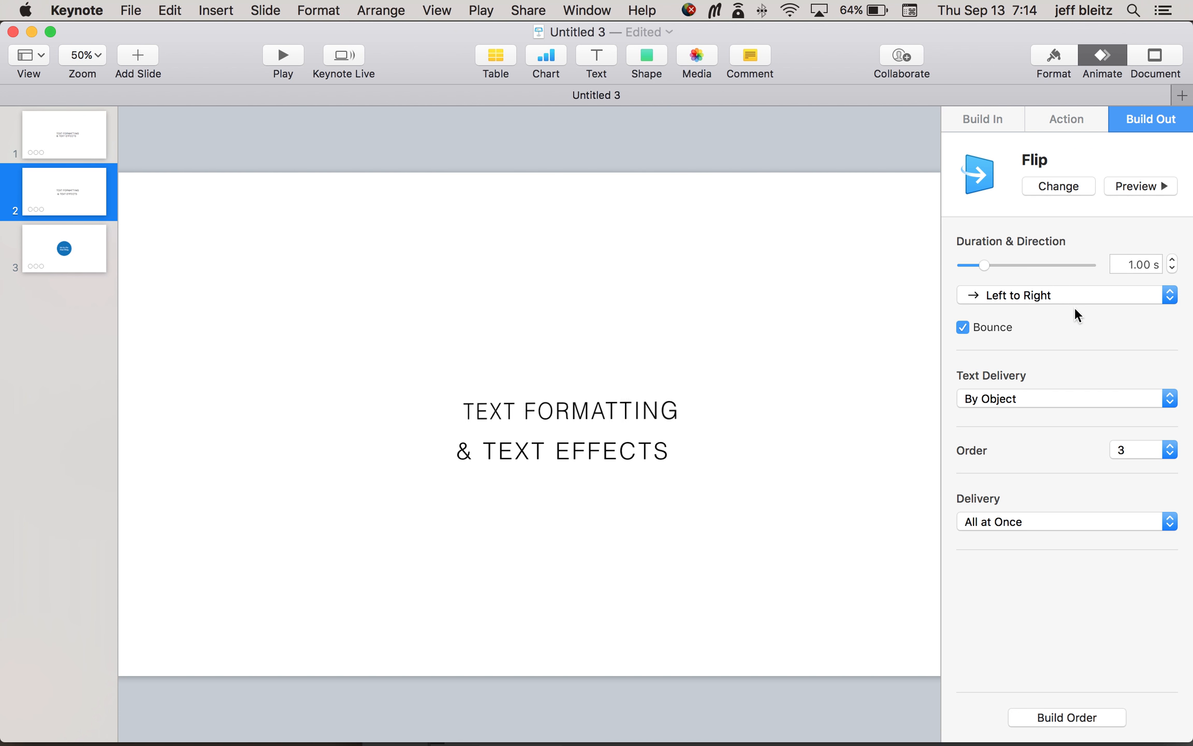
{"action": "left_click", "coordinate": [1065, 394]}
{"action": "left_click", "coordinate": [1056, 428]}
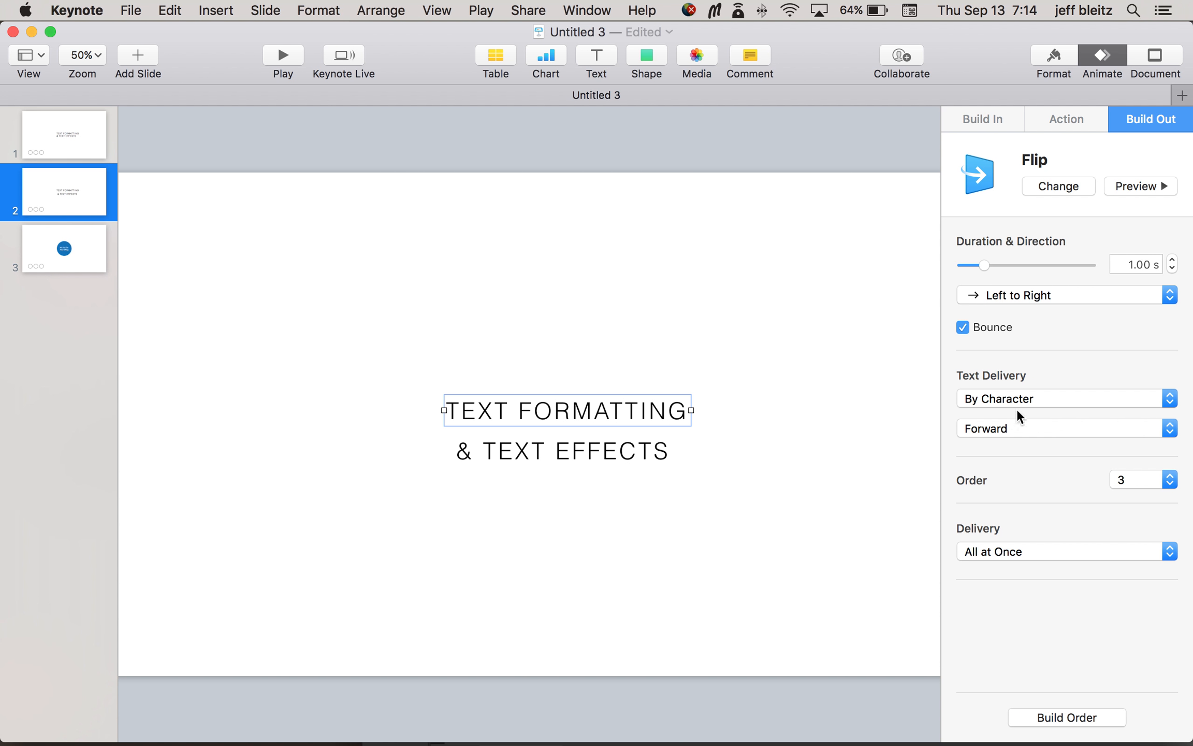
Step: In the build order, move the Text Formatting build-out to second place and attach the & Text Effects build directly after it
{"action": "left_click", "coordinate": [1108, 716]}
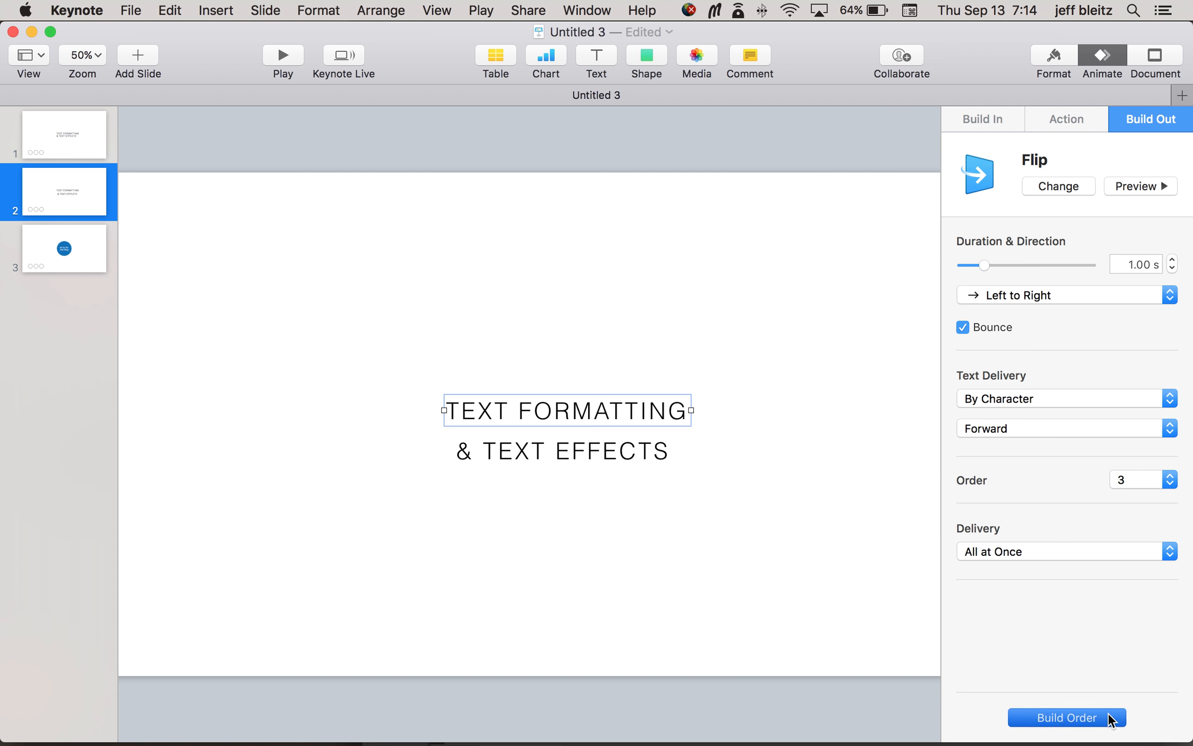
{"action": "left_click_drag", "start_coordinate": [970, 283], "coordinate": [972, 227]}
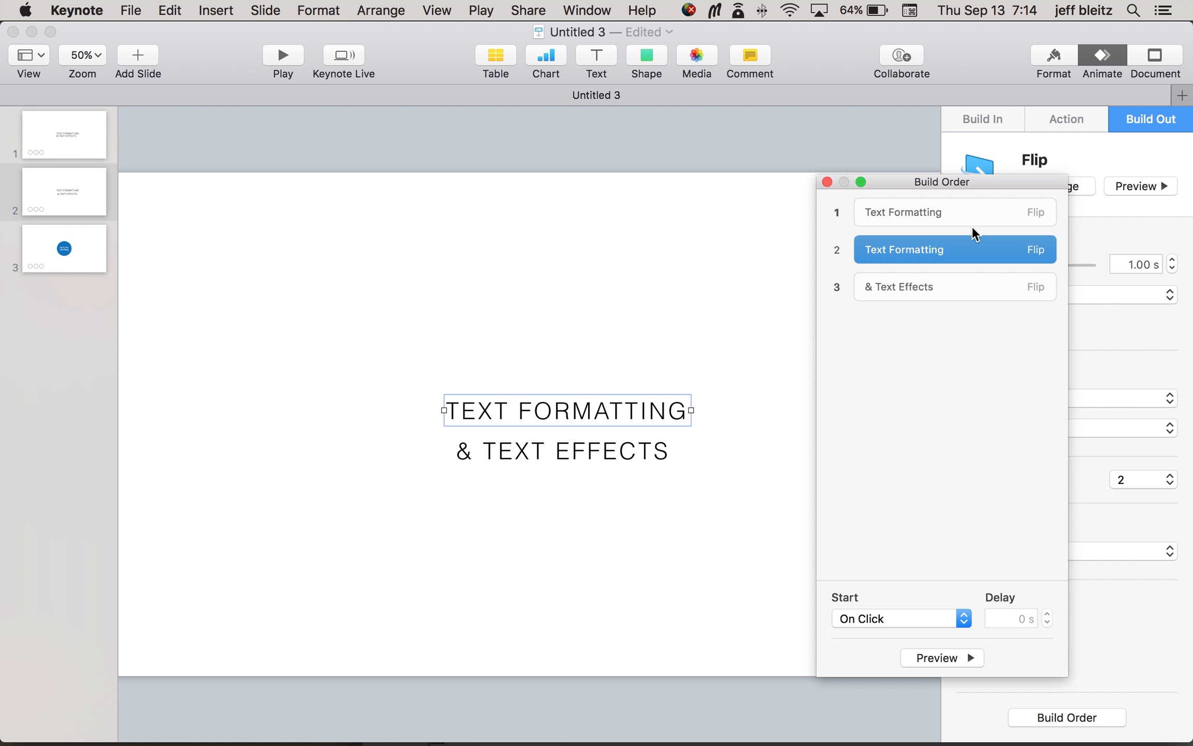
{"action": "left_click", "coordinate": [958, 287]}
{"action": "left_click_drag", "start_coordinate": [958, 286], "coordinate": [958, 261]}
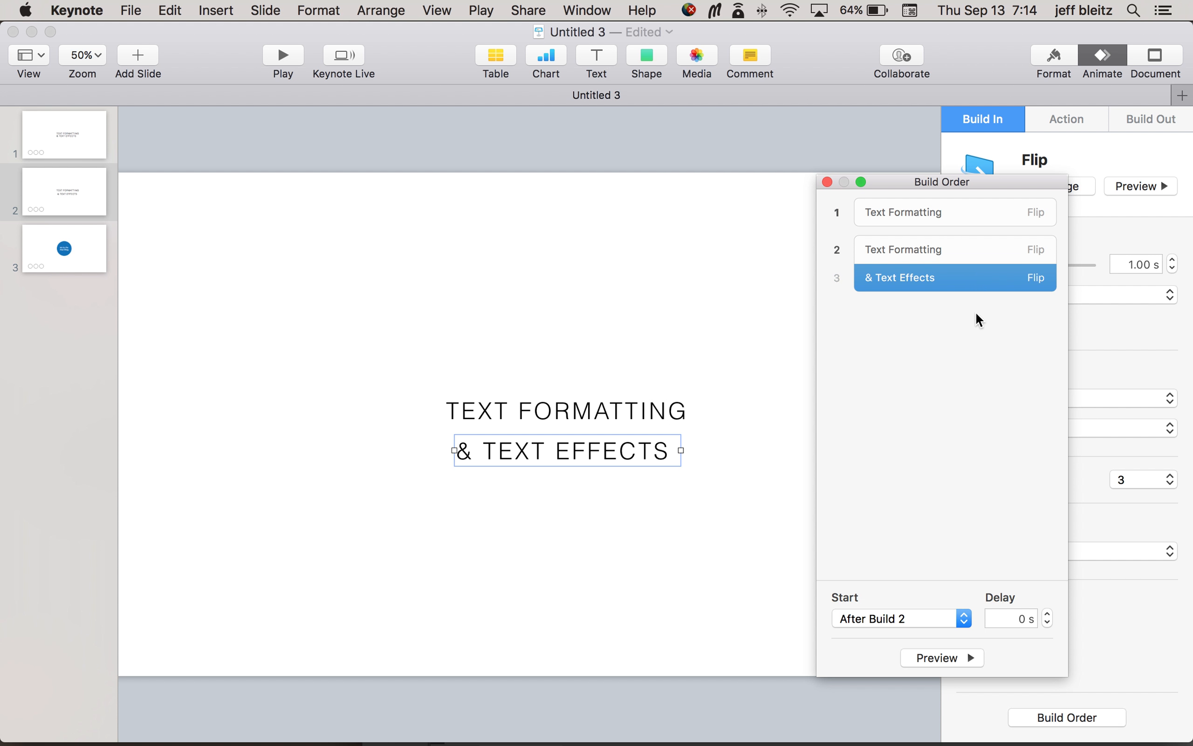
Step: Set the & Text Effects build to start With Build 2
{"action": "left_click", "coordinate": [735, 331]}
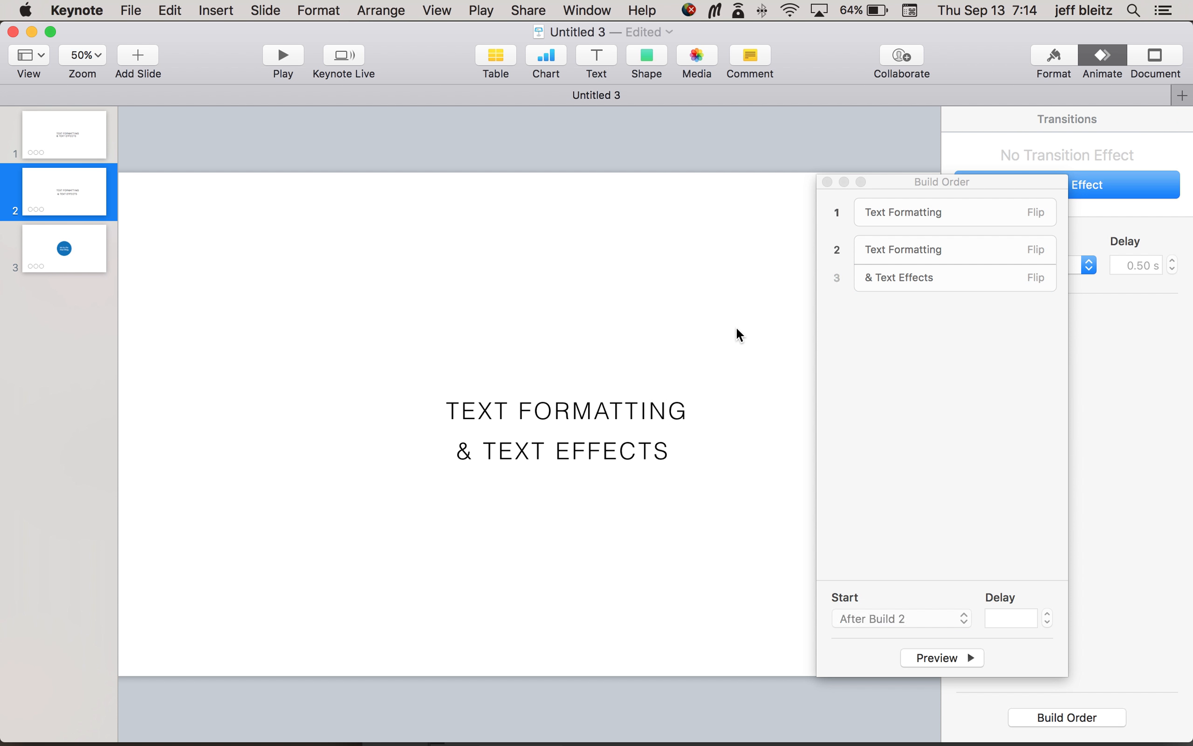
{"action": "left_click", "coordinate": [994, 277]}
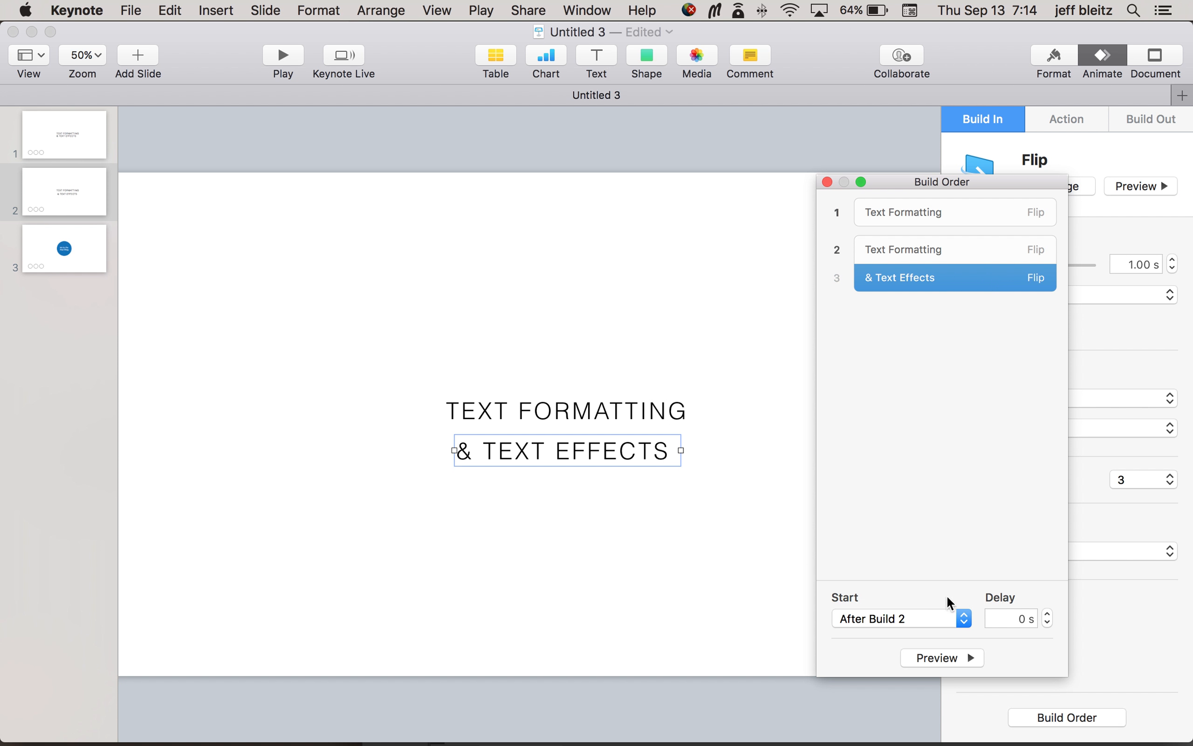
{"action": "left_click", "coordinate": [915, 618]}
{"action": "left_click", "coordinate": [917, 634]}
Step: Play slide 2 to check the simultaneous build-out and build-in of the two texts, and exit the slideshow
{"action": "left_click", "coordinate": [283, 55]}
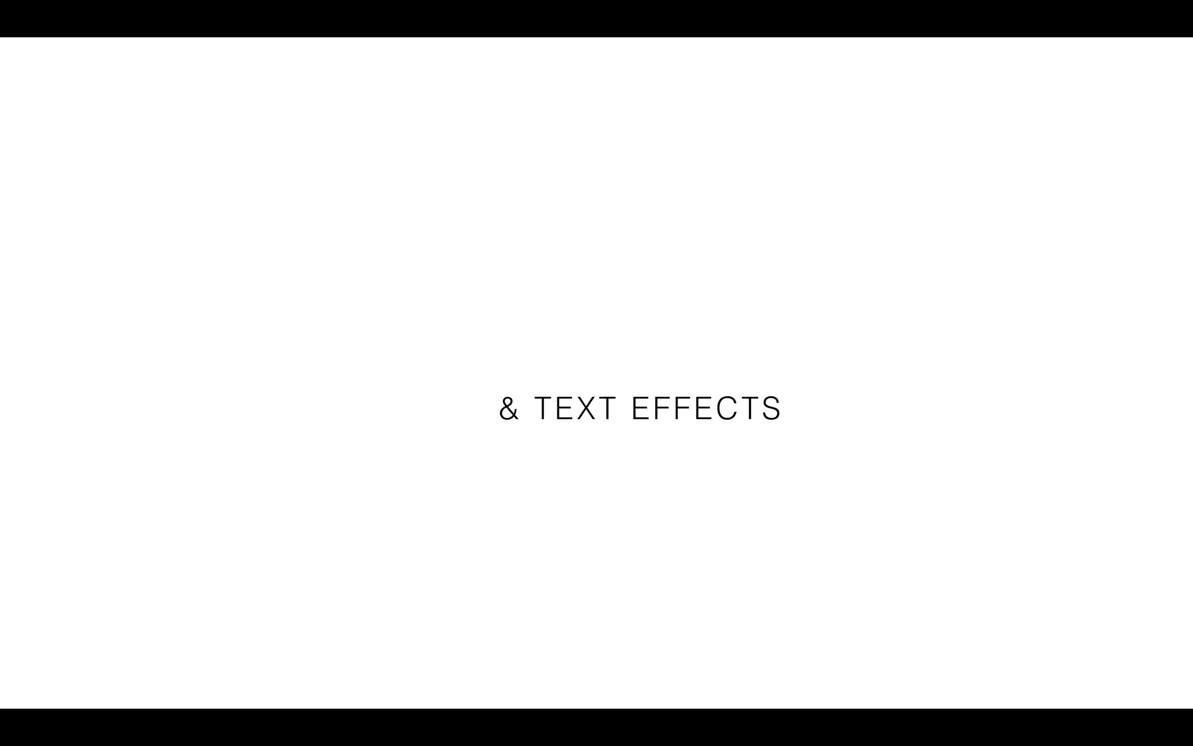
{"action": "key", "text": "Escape"}
{"action": "left_click", "coordinate": [591, 479]}
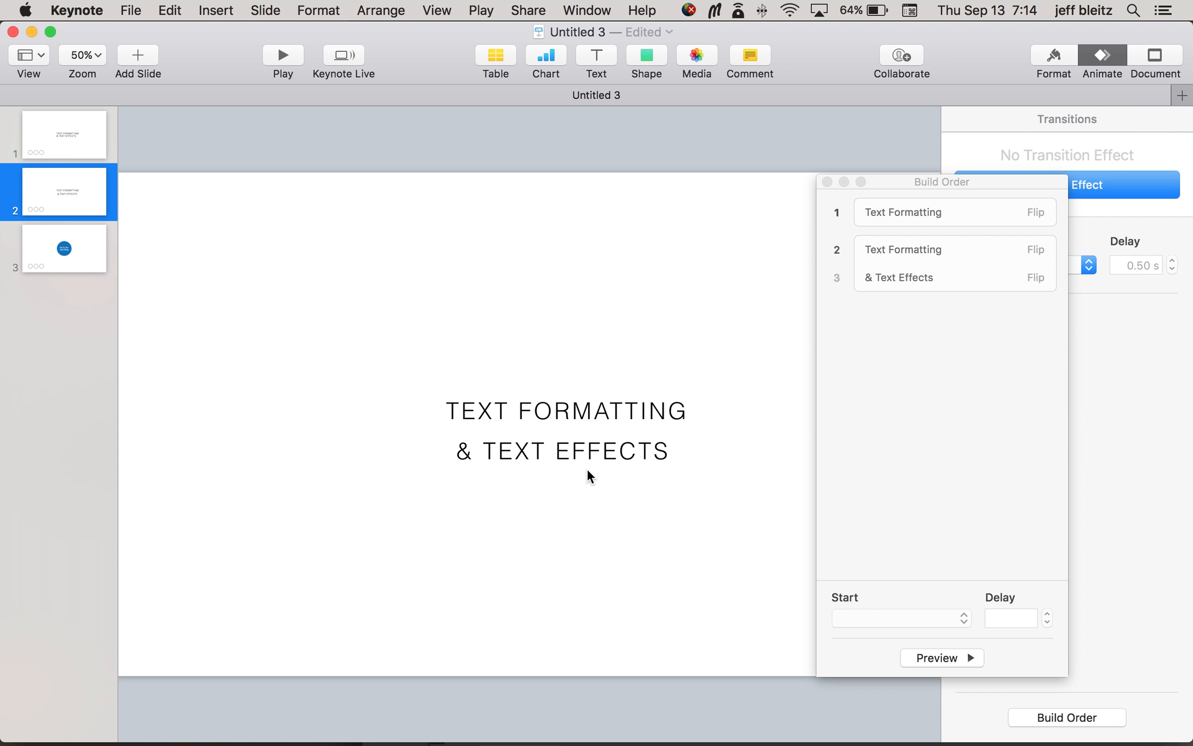
Step: Place "& TEXT EFFECTS" directly over "TEXT FORMATTING" with left edges aligned, and play the slide to check the text swap
{"action": "left_click_drag", "start_coordinate": [589, 458], "coordinate": [579, 425]}
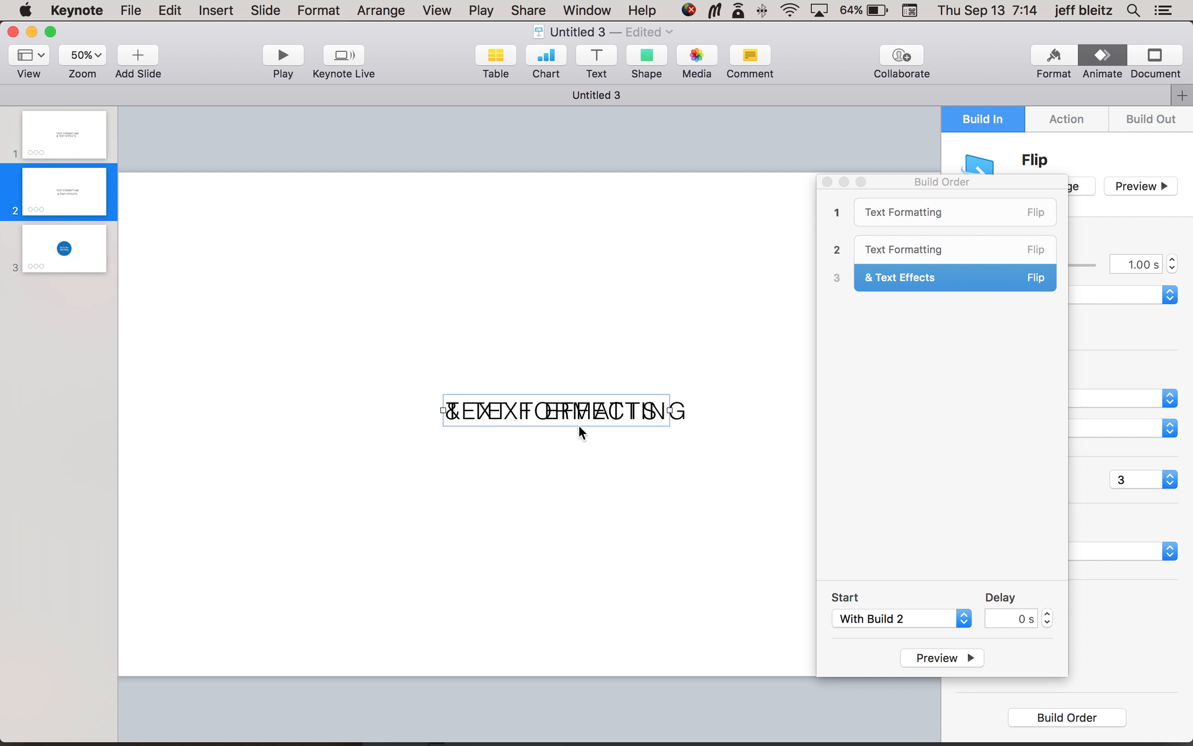
{"action": "left_click", "coordinate": [682, 551]}
{"action": "left_click", "coordinate": [283, 57]}
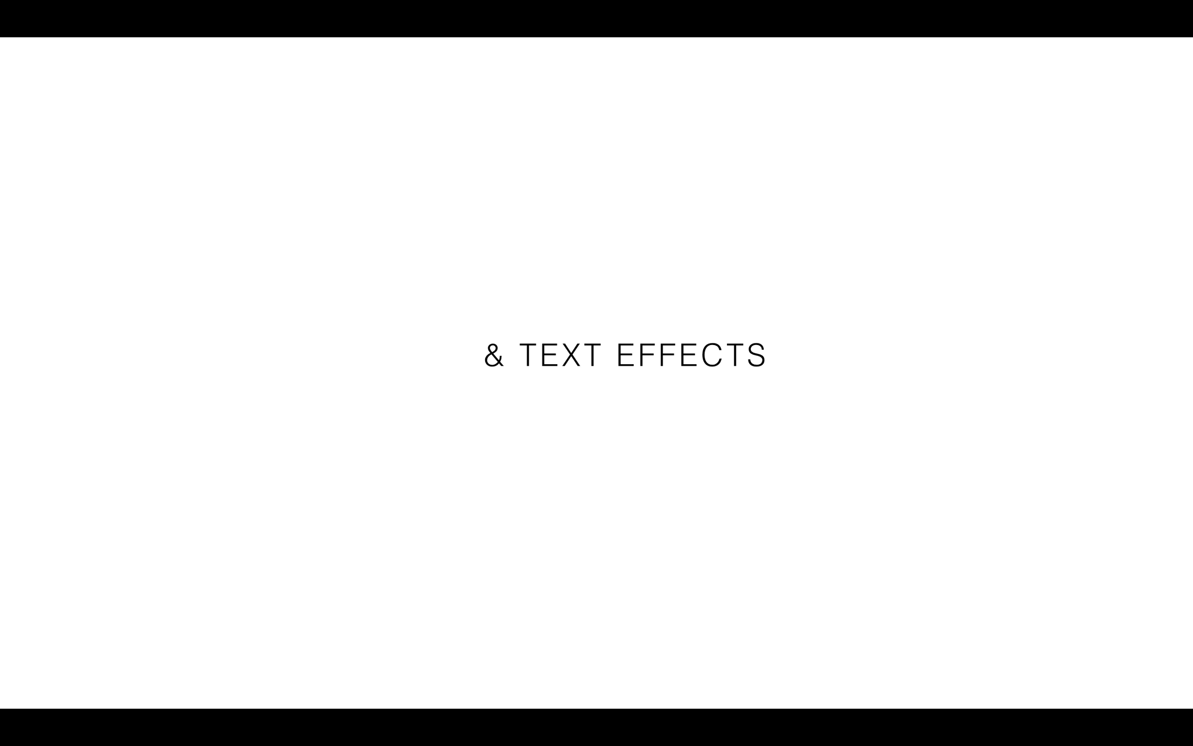
{"action": "key", "text": "Escape"}
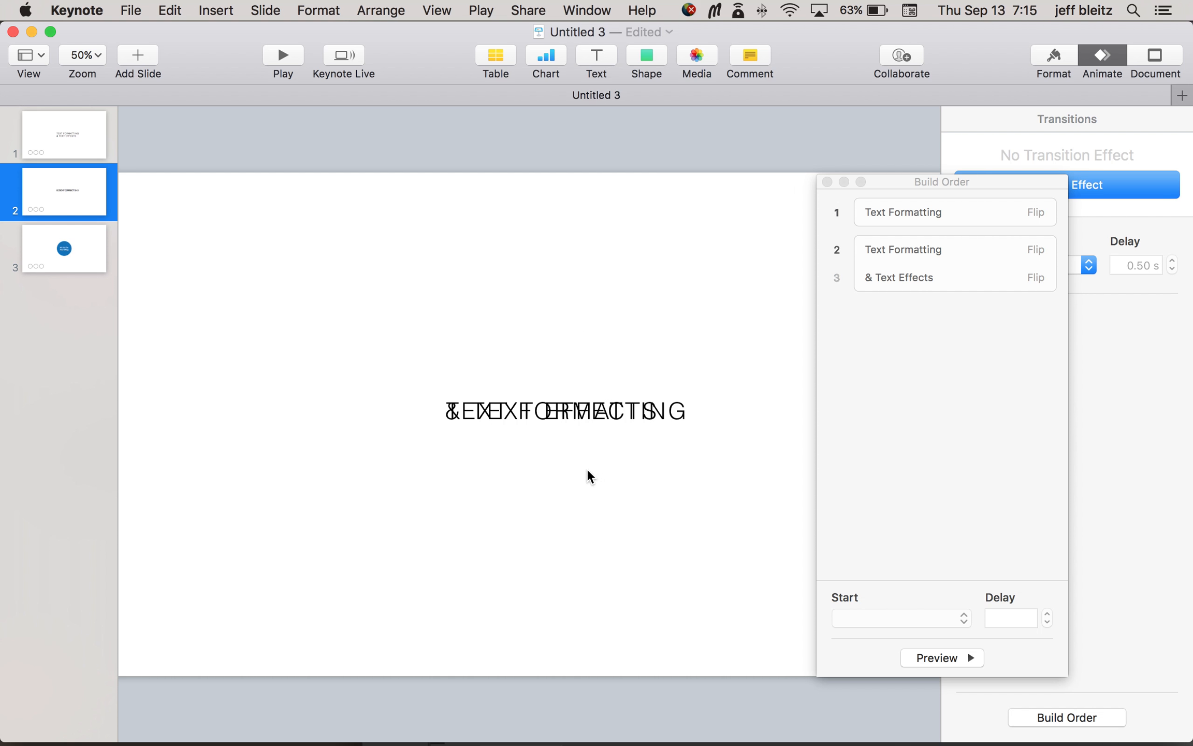